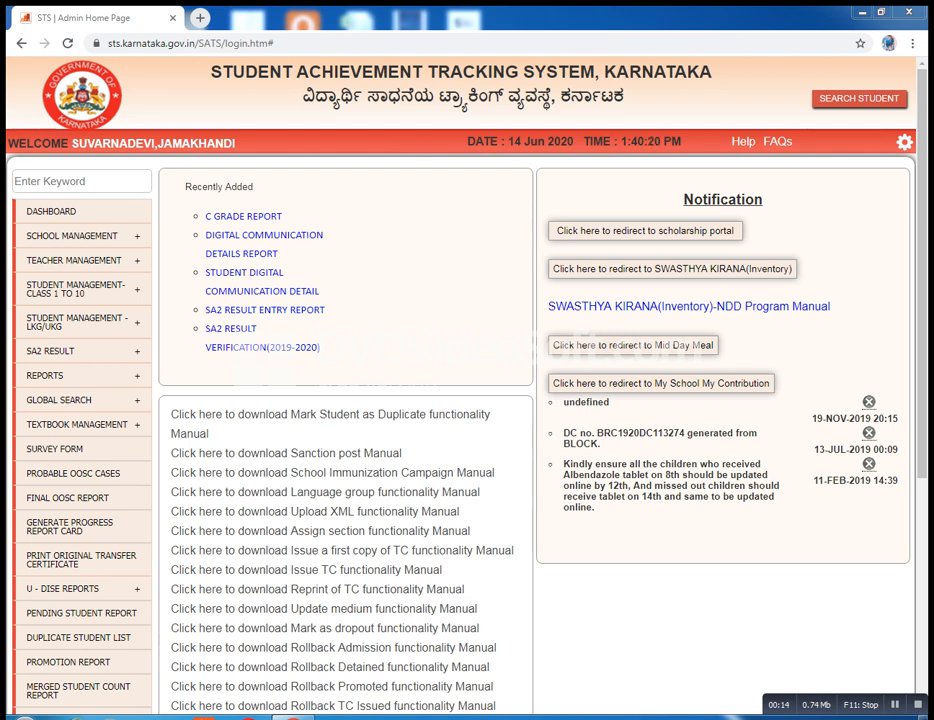
Step: Open the Promote Student page for classes 1 to 10 and search for students of all standards in 2019-2020
mouse_move(82, 290)
mouse_move(205, 288)
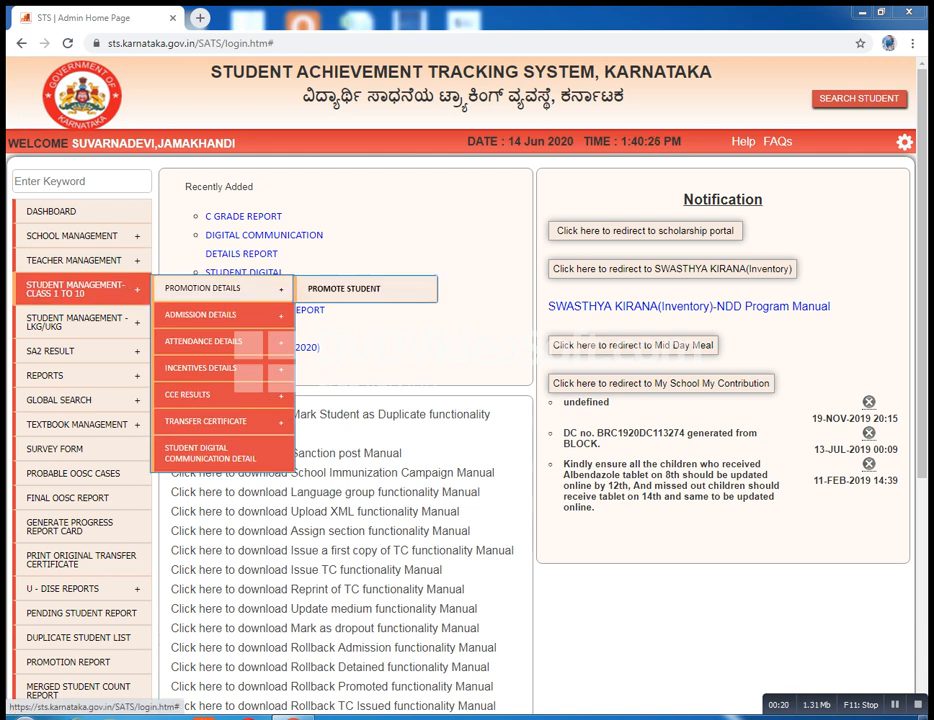
mouse_move(220, 315)
left_click(344, 289)
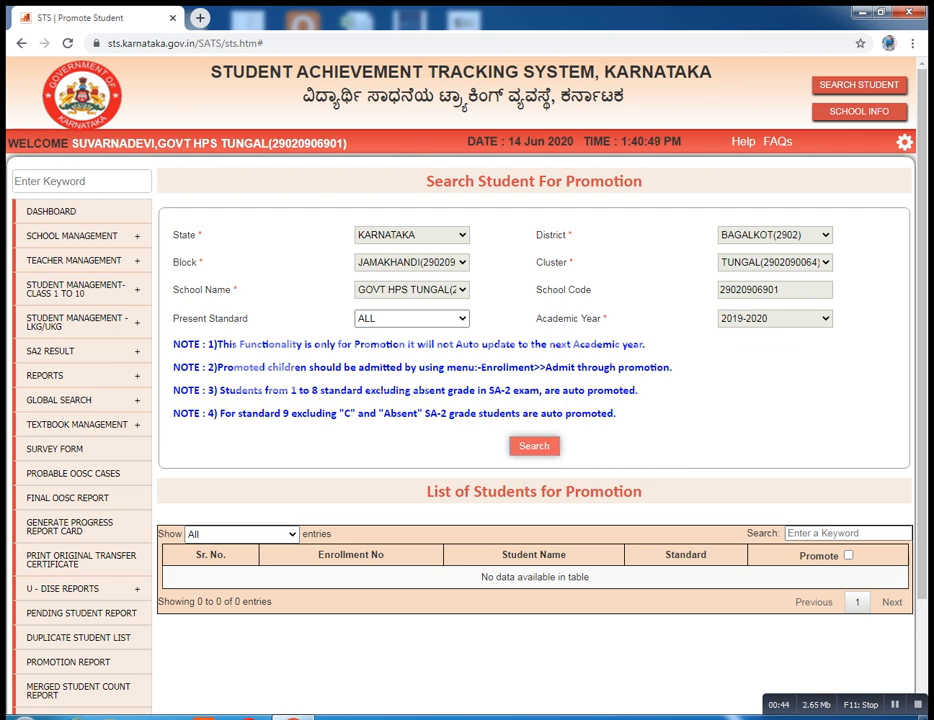
left_click(534, 445)
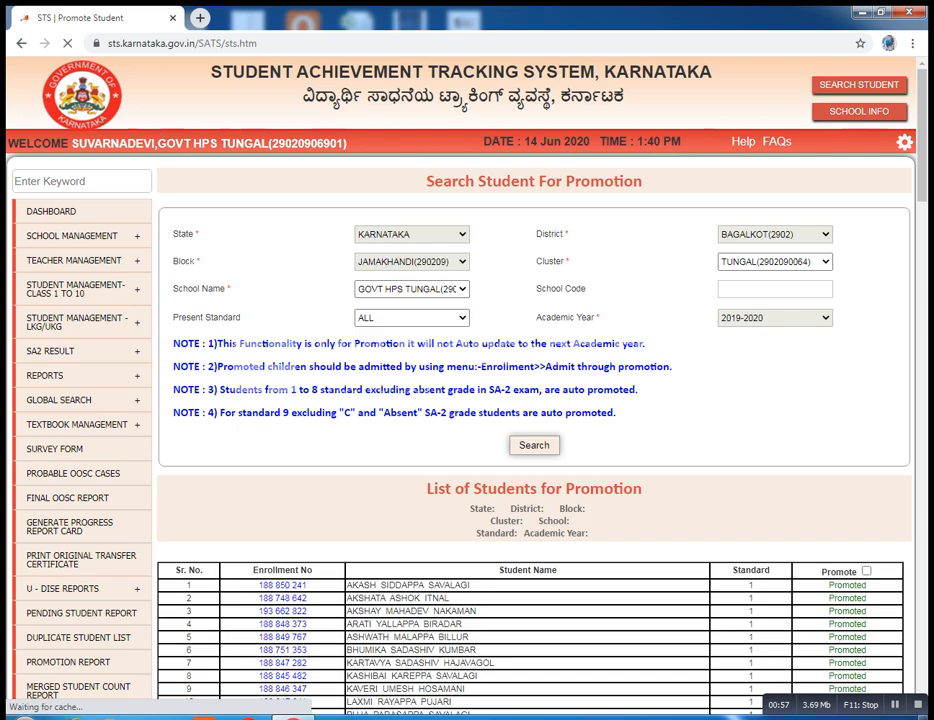
Step: Look through the full list of students for promotion and check each standard's promotion status
scroll(535, 400, "down", 4)
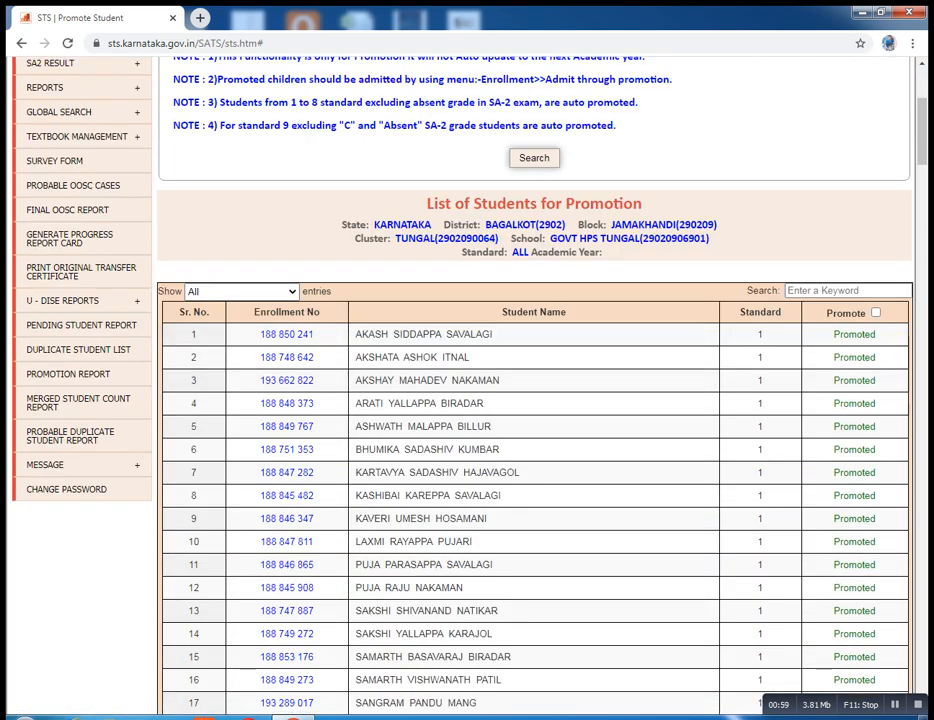
left_click(242, 292)
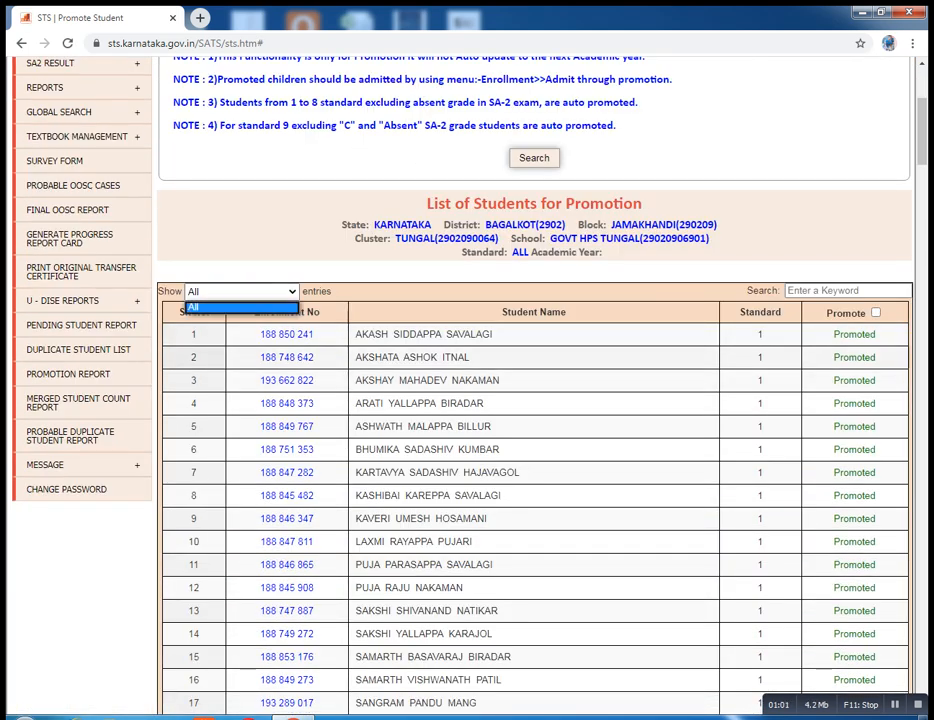
scroll(535, 400, "down", 15)
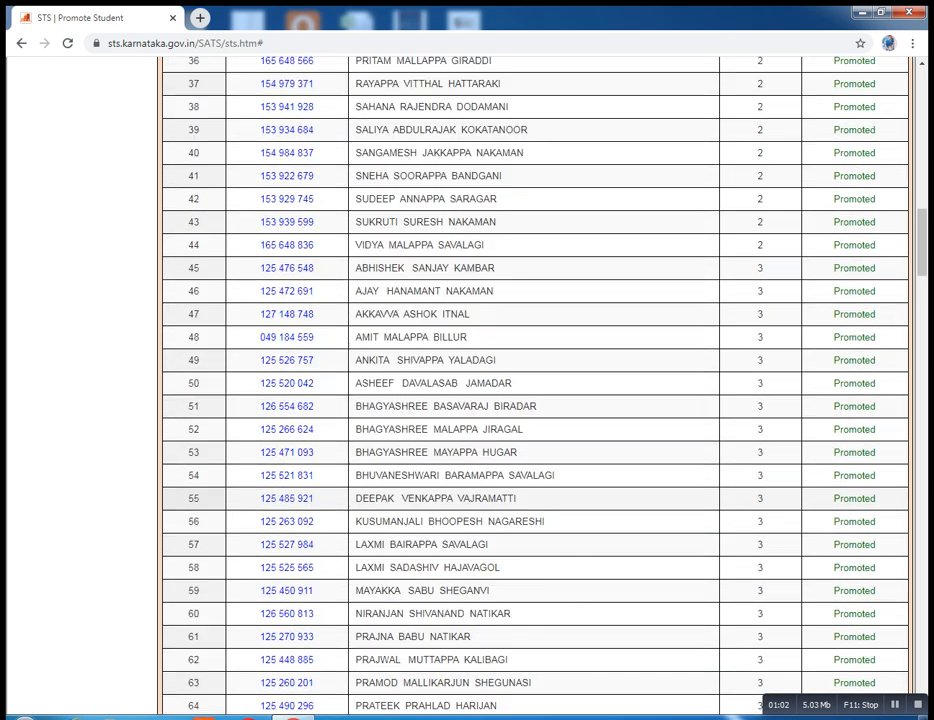
scroll(535, 400, "down", 3)
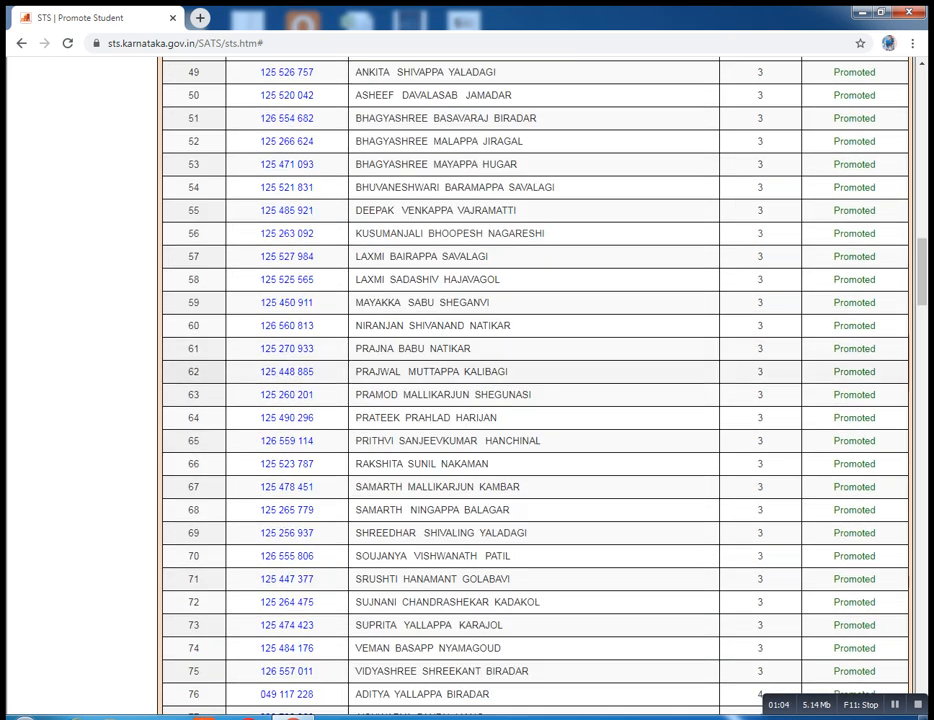
scroll(535, 400, "down", 6)
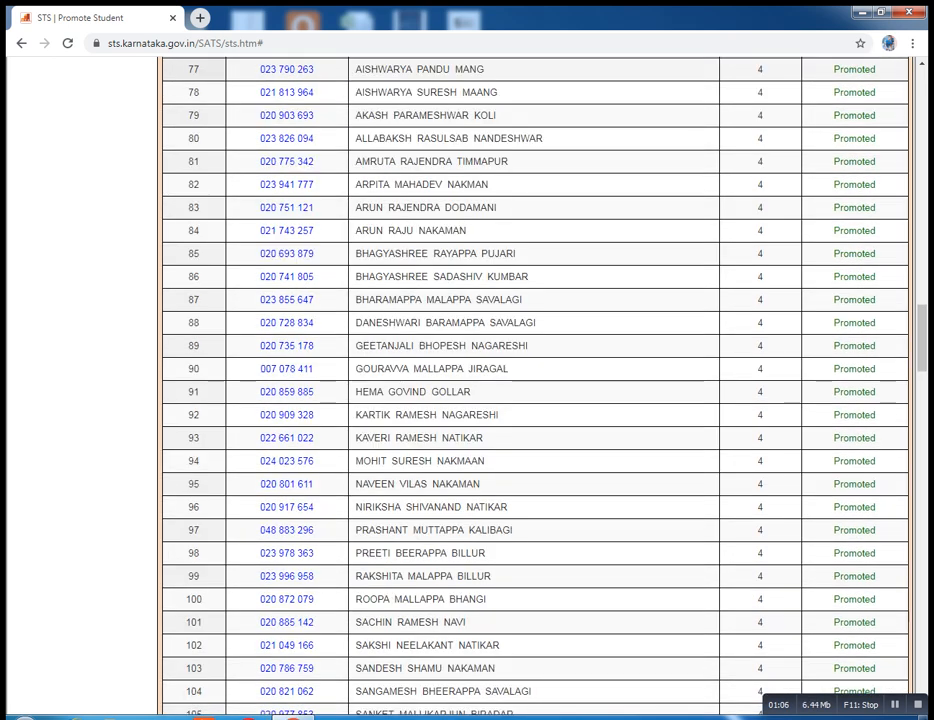
scroll(535, 400, "down", 15)
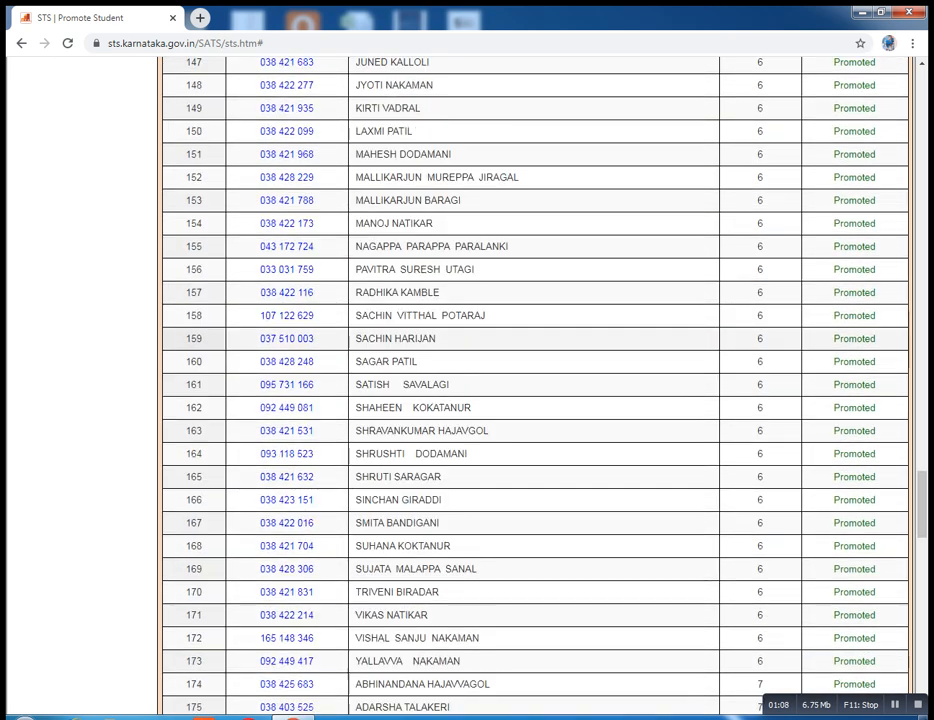
scroll(535, 400, "down", 3)
scroll(535, 400, "up", 6)
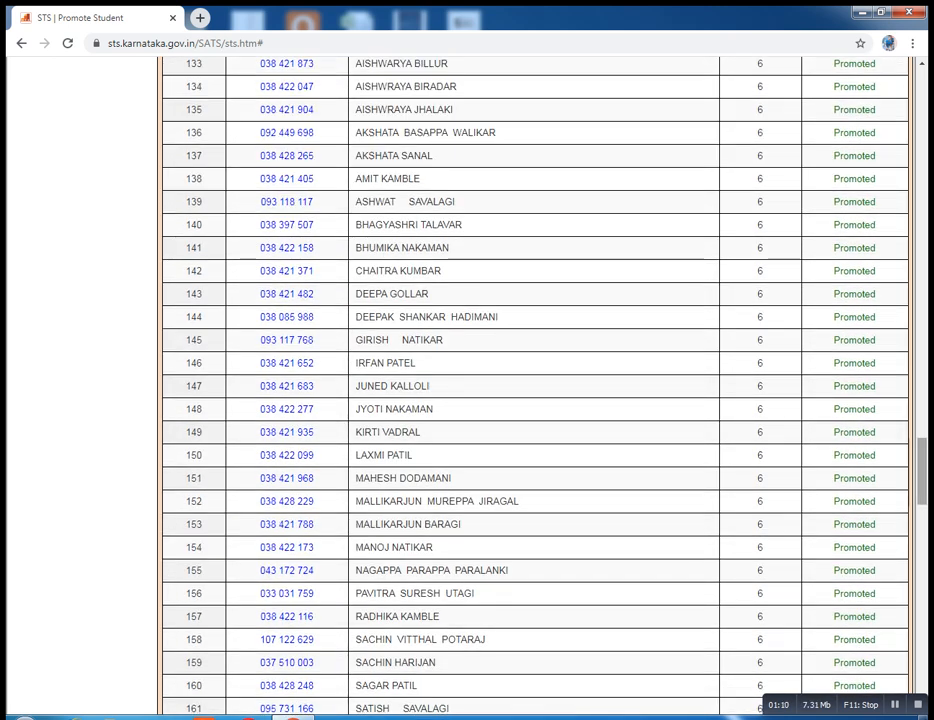
scroll(535, 400, "up", 20)
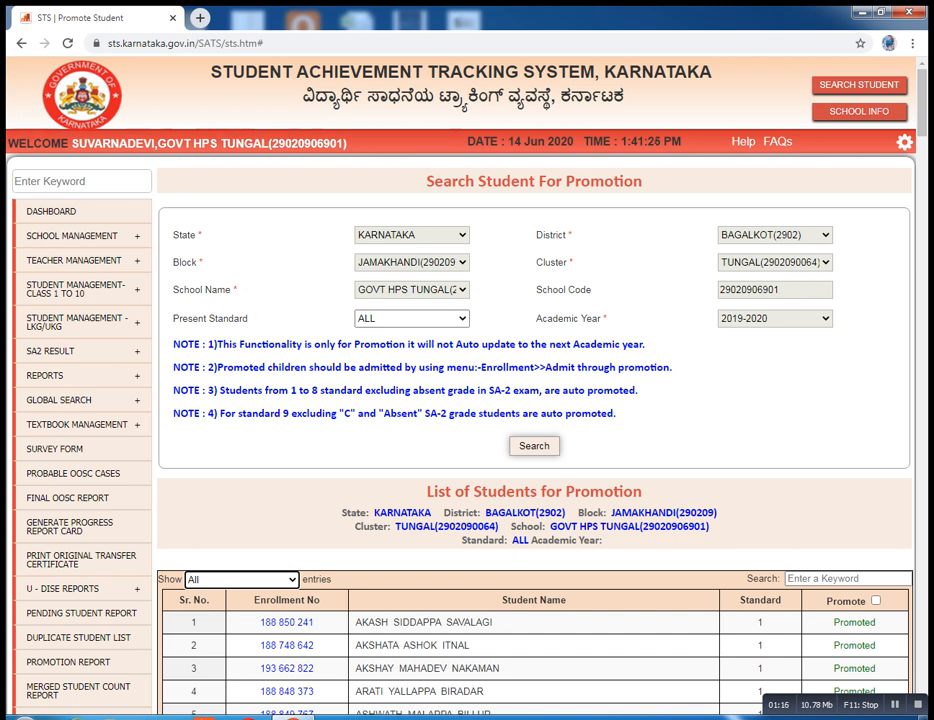
Step: Open the Individual Student TC Issue page under transfer certificates for classes 1 to 10
mouse_move(135, 288)
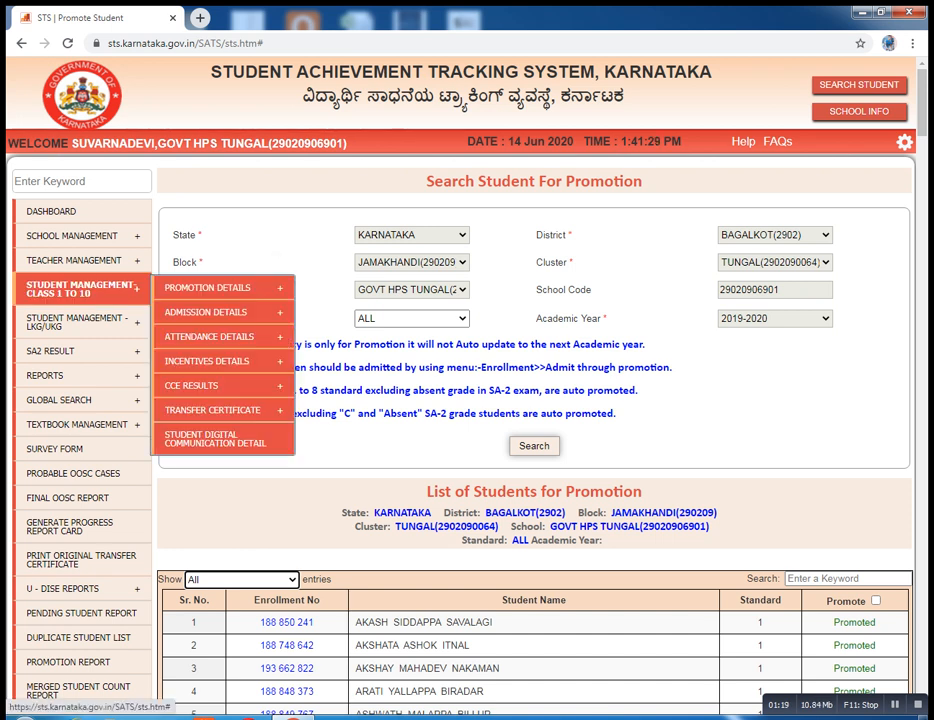
mouse_move(230, 361)
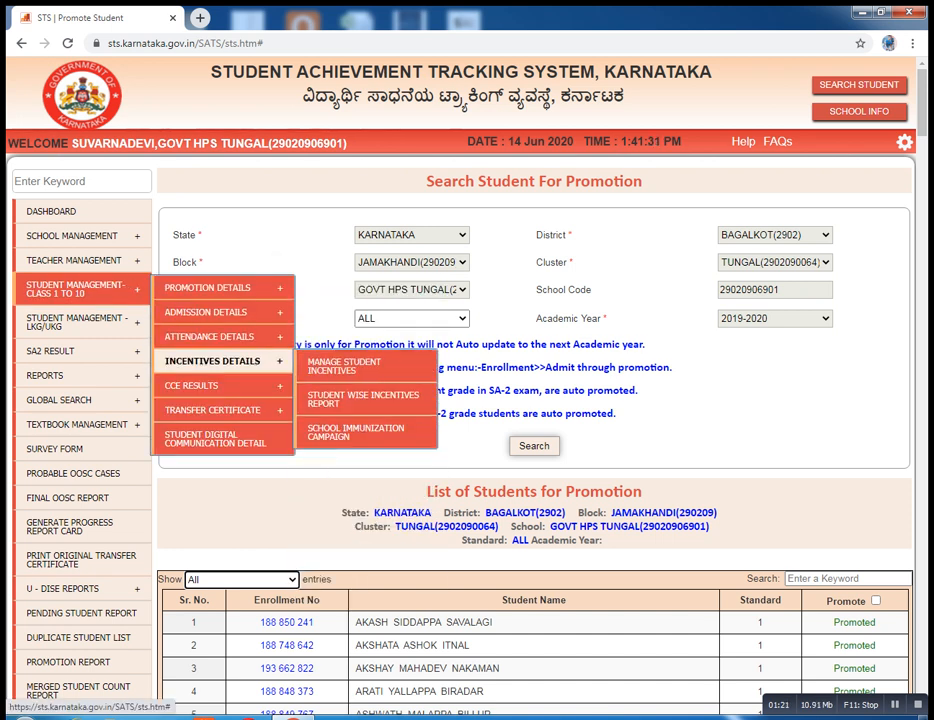
mouse_move(230, 410)
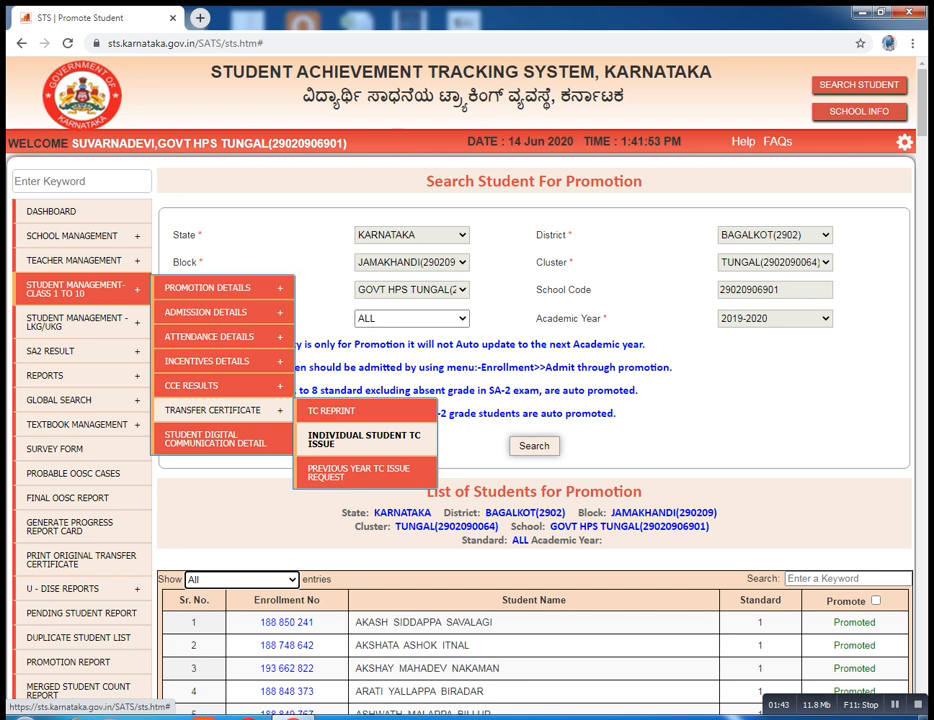
left_click(365, 438)
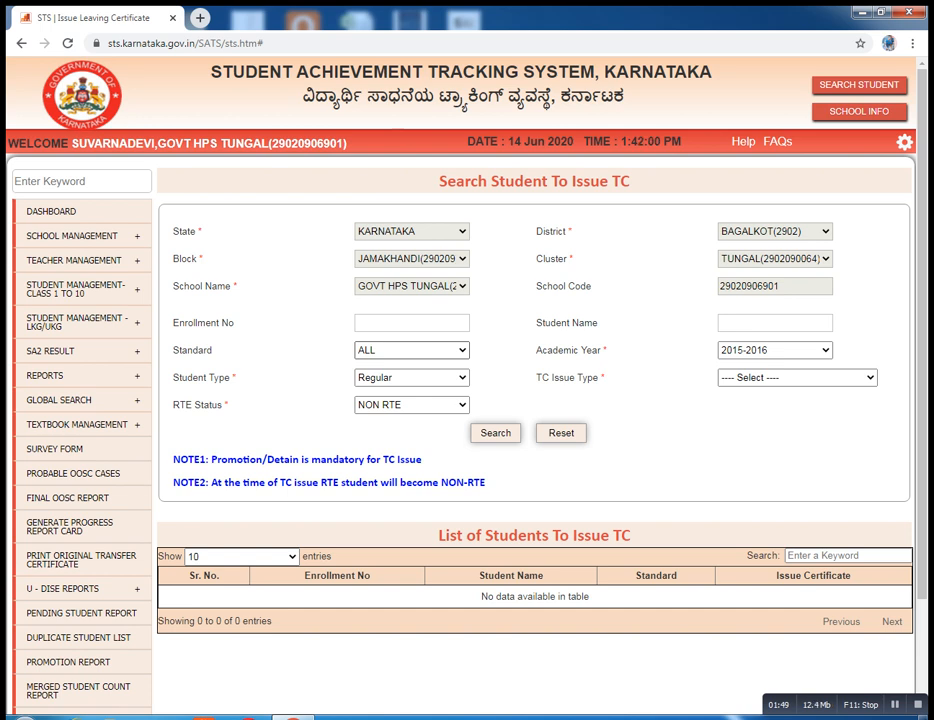
Step: Set the TC search criteria to ALL standards, academic year 2019-2020, TC issue type for next academic year admission, and NON RTE status
left_click(462, 350)
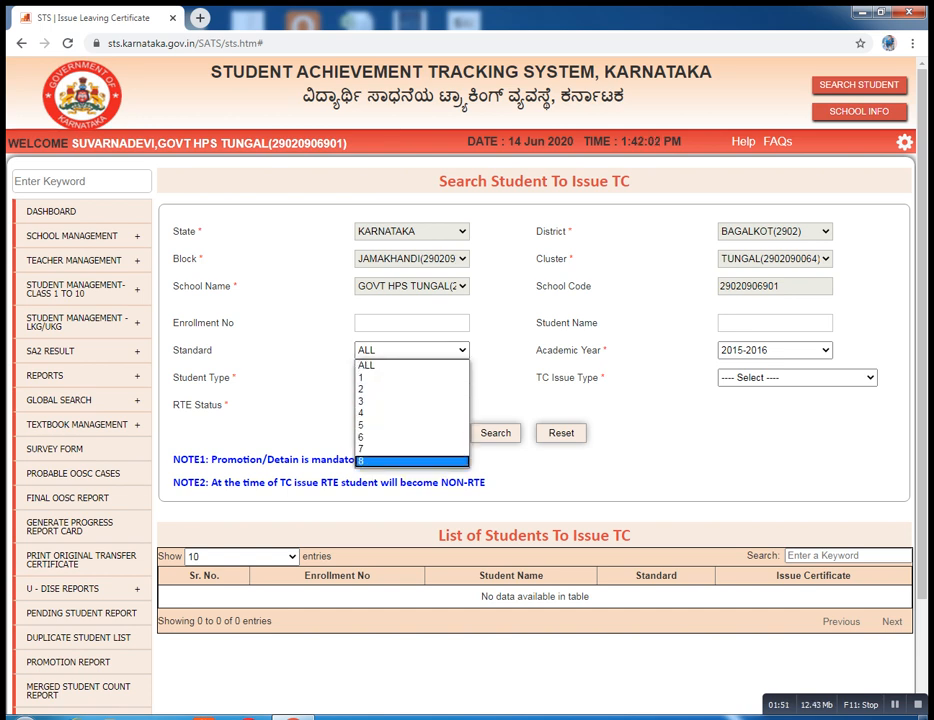
left_click(411, 366)
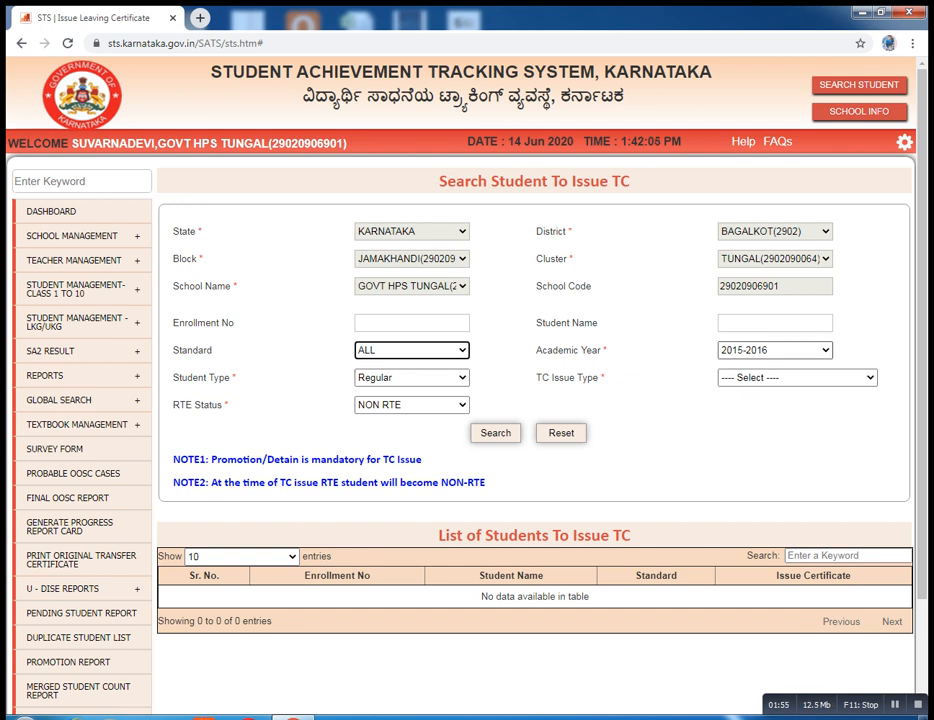
left_click(825, 350)
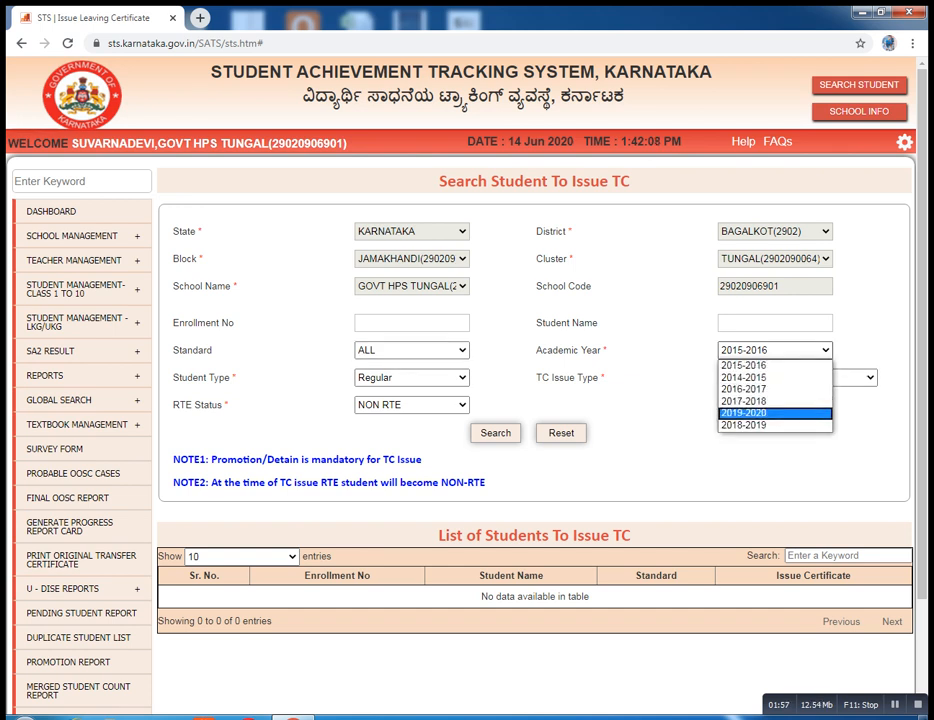
left_click(760, 413)
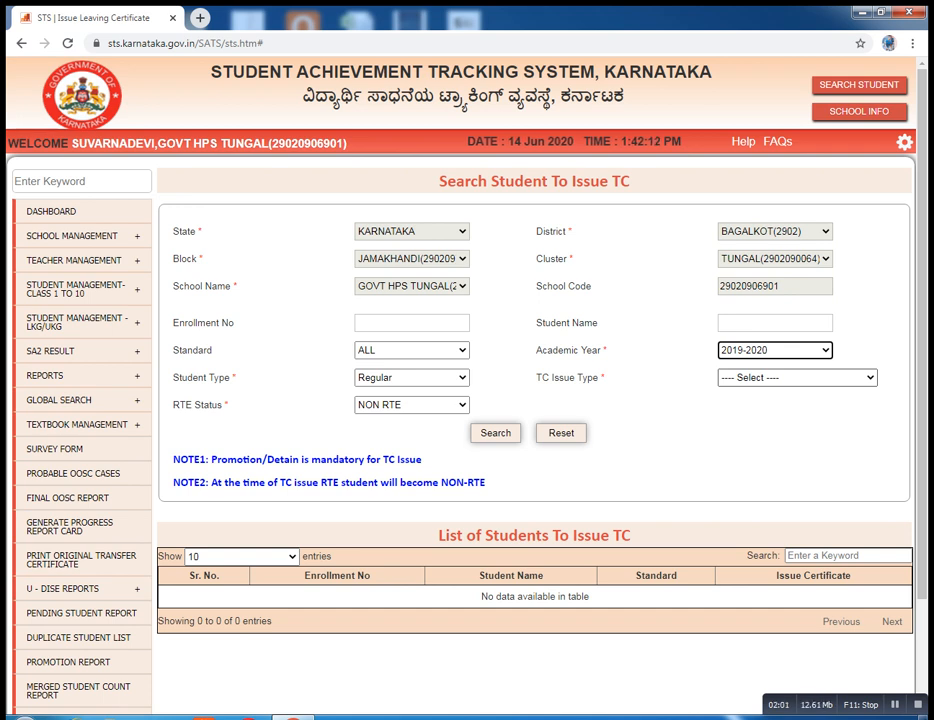
left_click(812, 378)
left_click(808, 405)
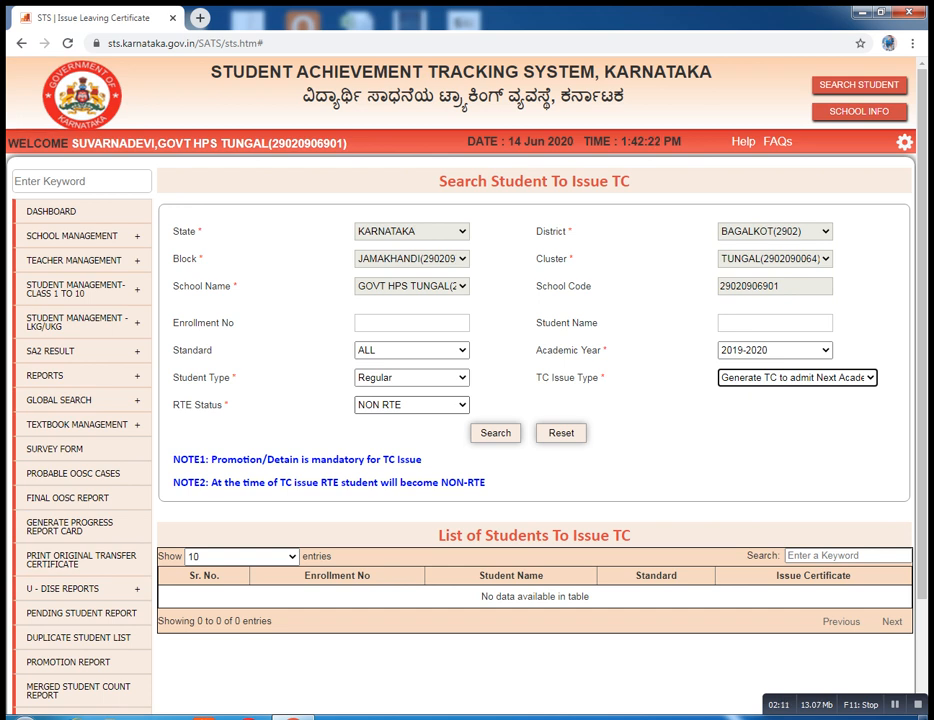
left_click(413, 405)
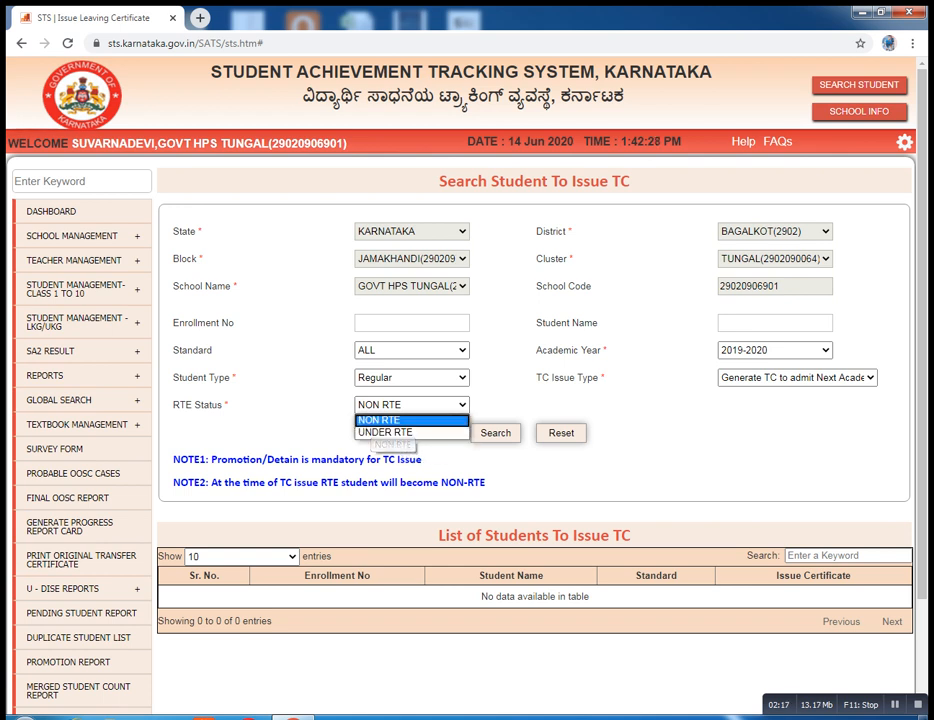
left_click(381, 420)
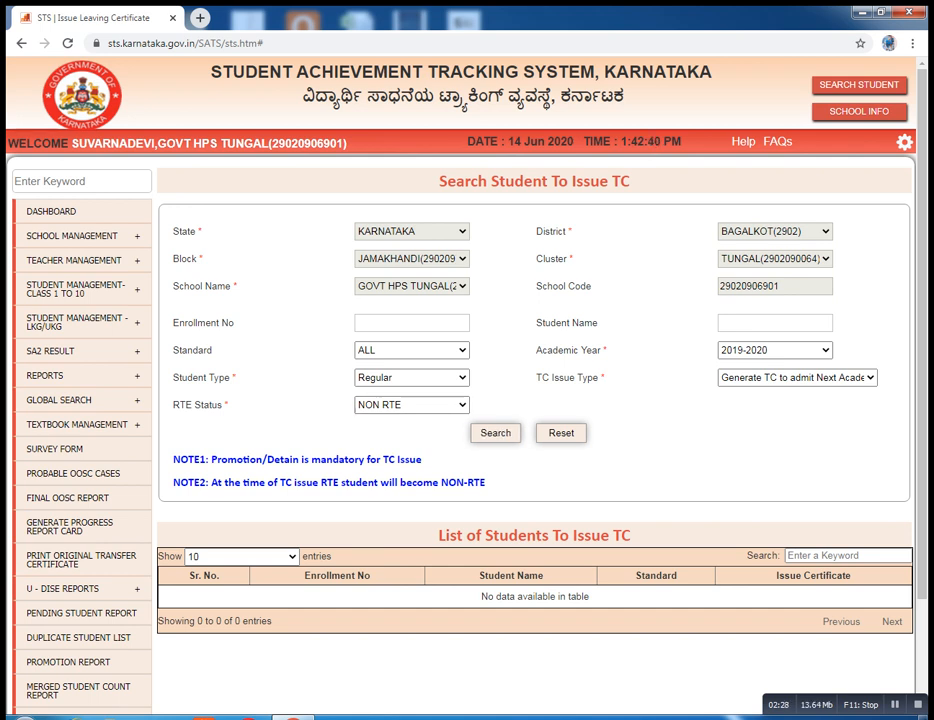
Step: Highlight the word Promotion in the first note and search for students to issue a TC
scroll(534, 420, "down", 1)
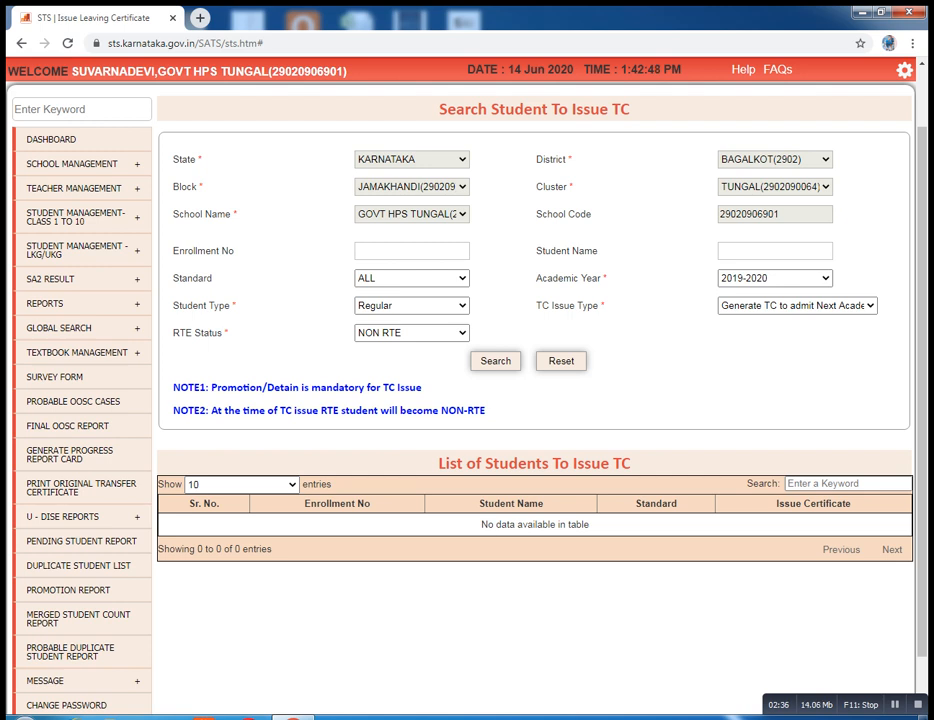
left_click_drag(210, 387, 289, 384)
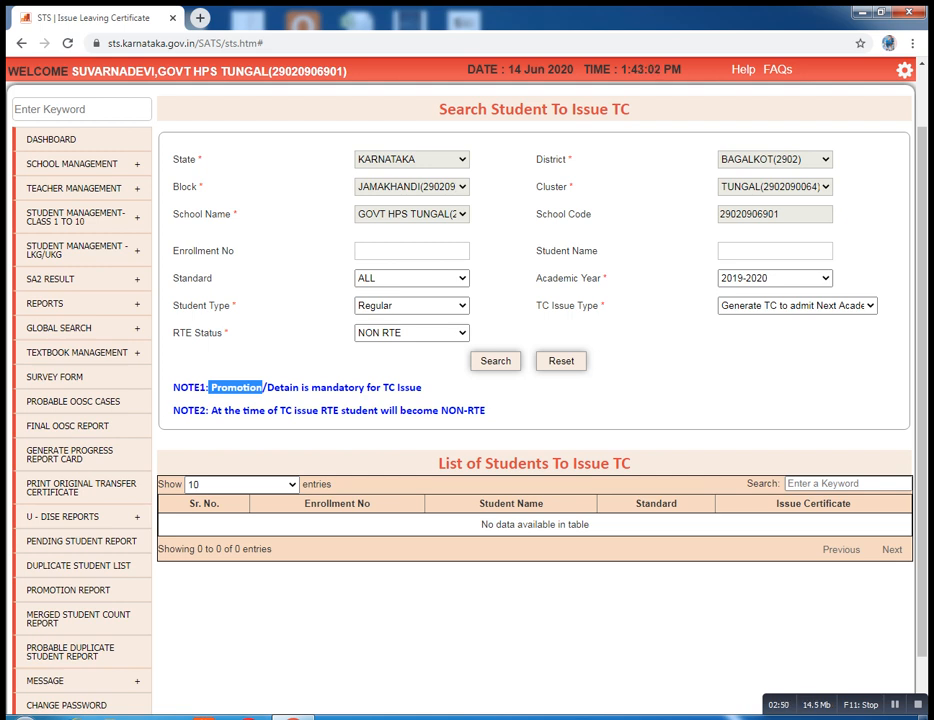
scroll(535, 400, "down", 1)
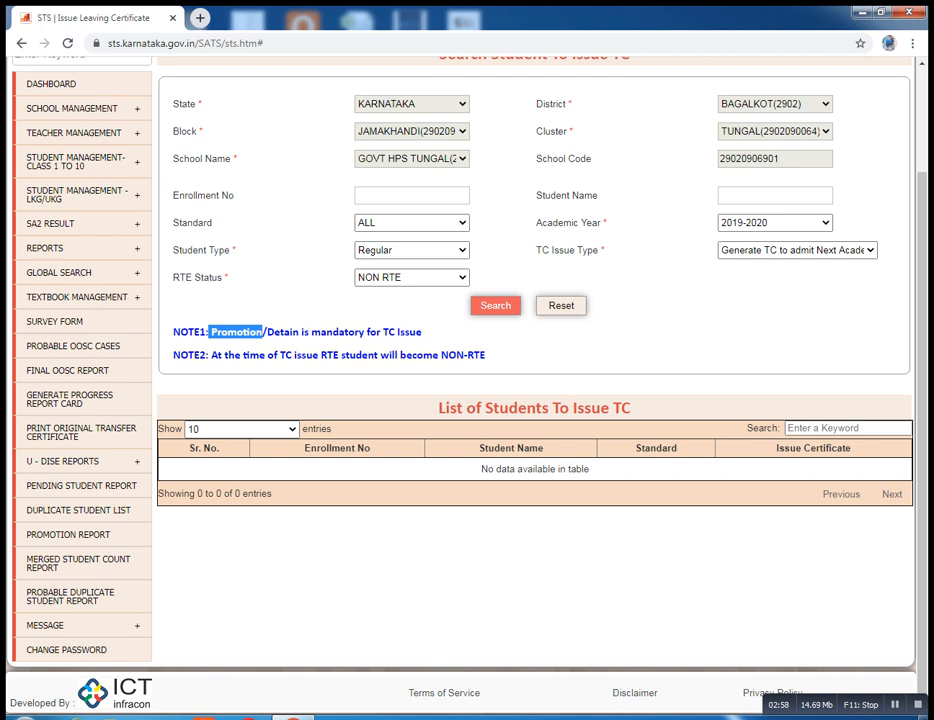
left_click(495, 305)
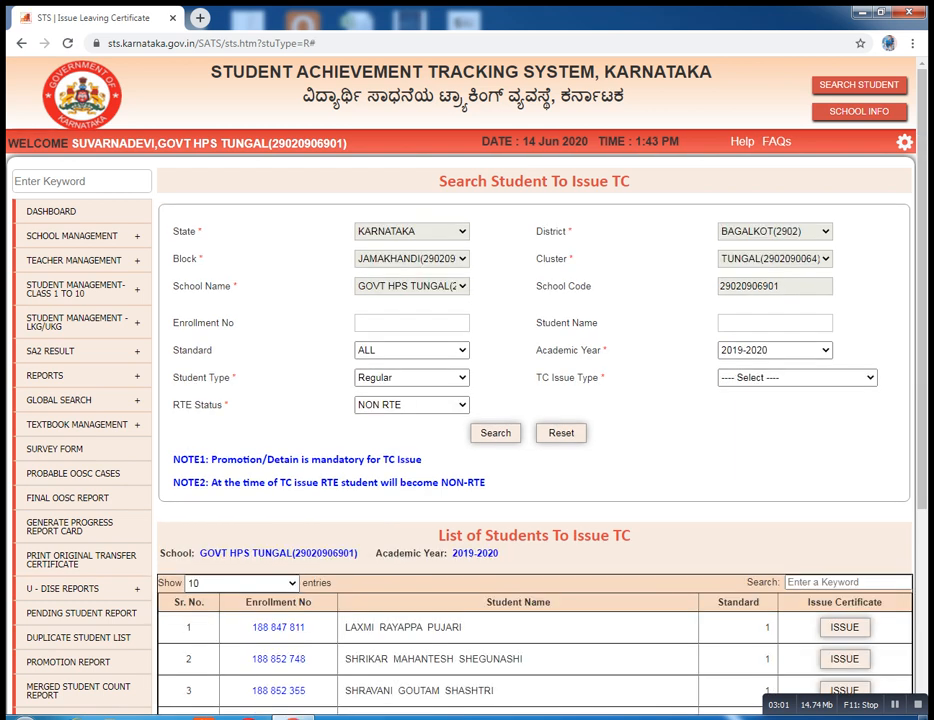
Step: Show ALL entries in the list of students to issue TC
scroll(534, 400, "down", 3)
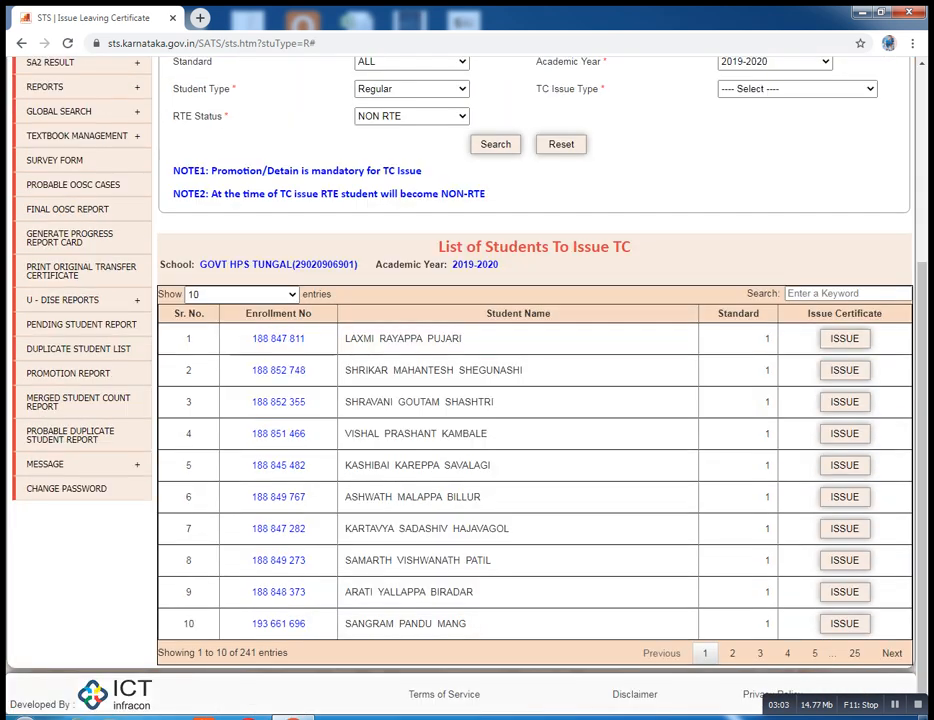
left_click(240, 294)
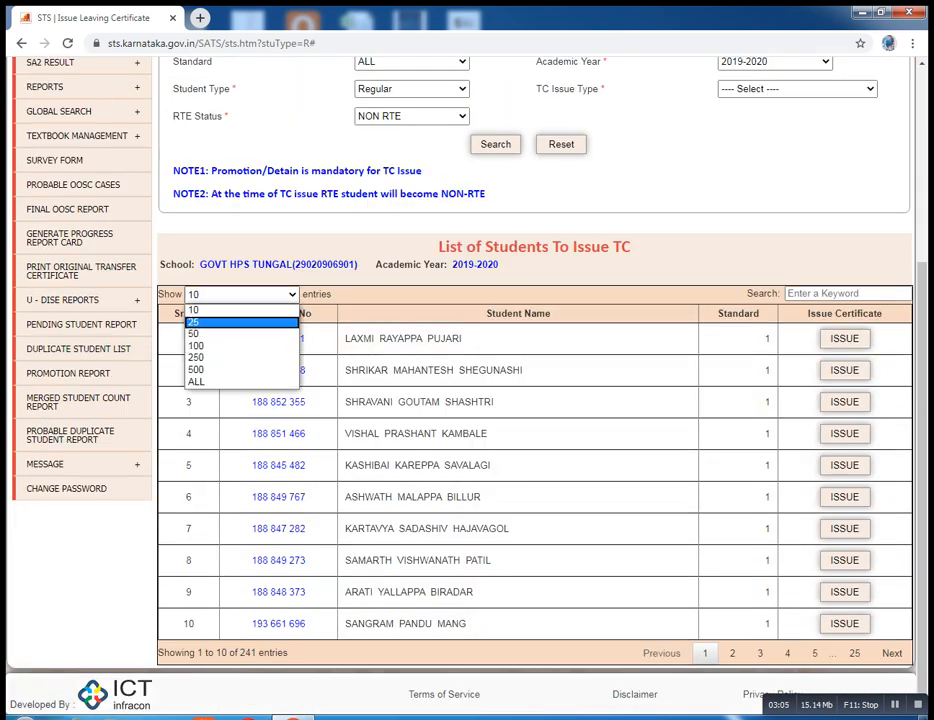
left_click(240, 381)
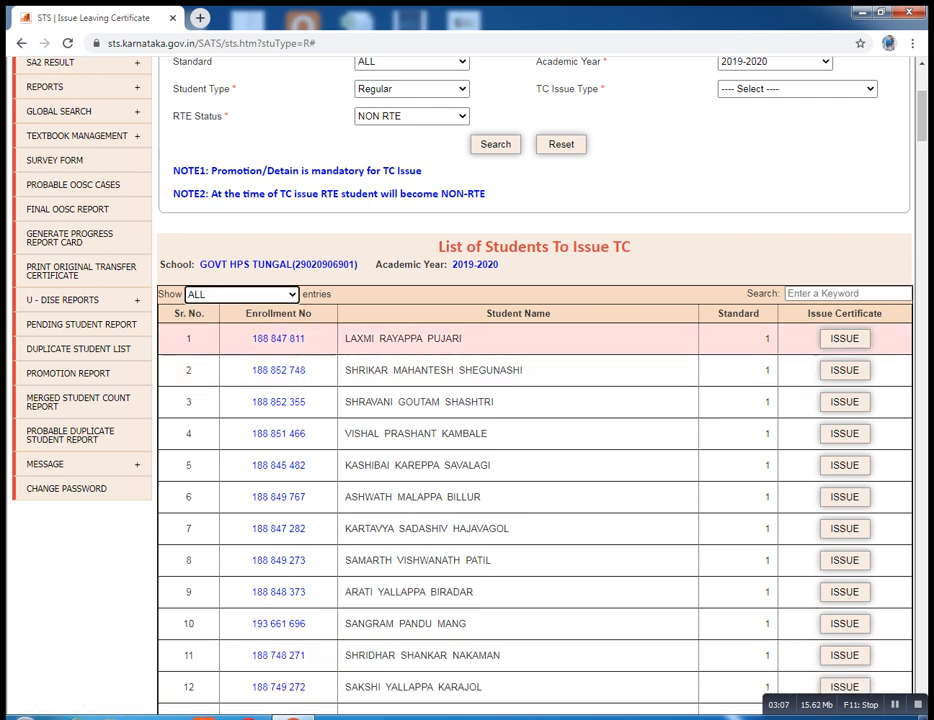
Step: Start issuing the TC for the first listed student, confirm the request, and review the student details on the leaving certificate form
scroll(844, 338, "down", 2)
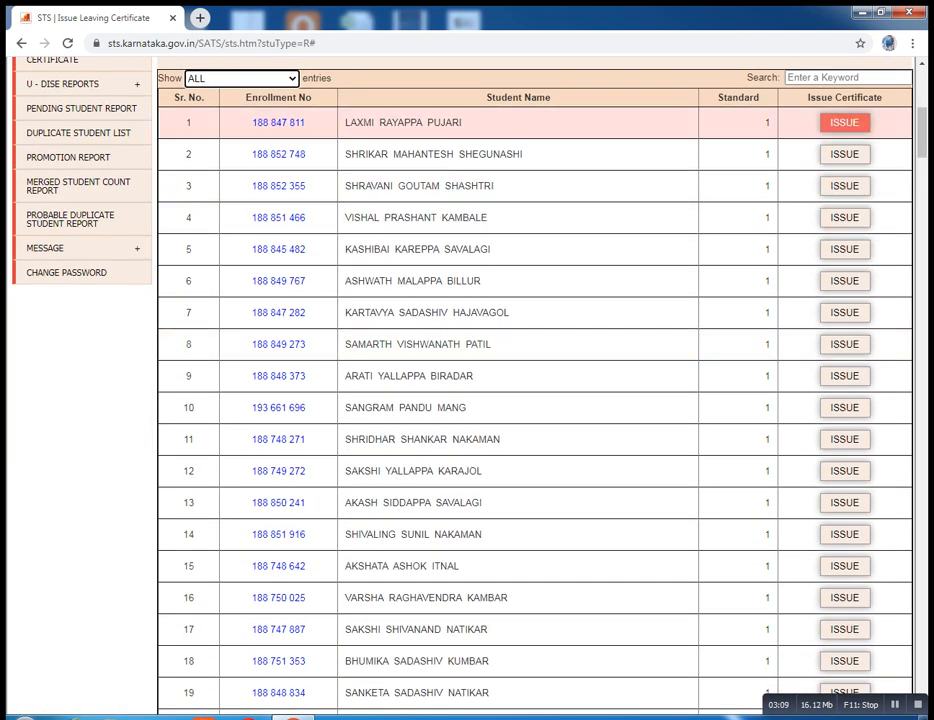
left_click(844, 122)
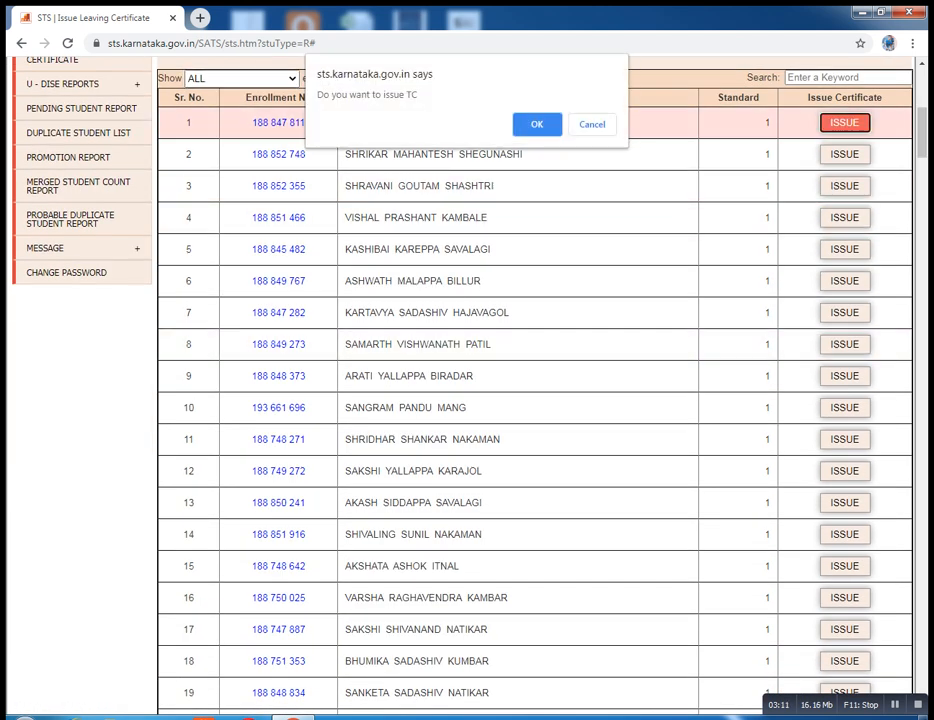
key("Return")
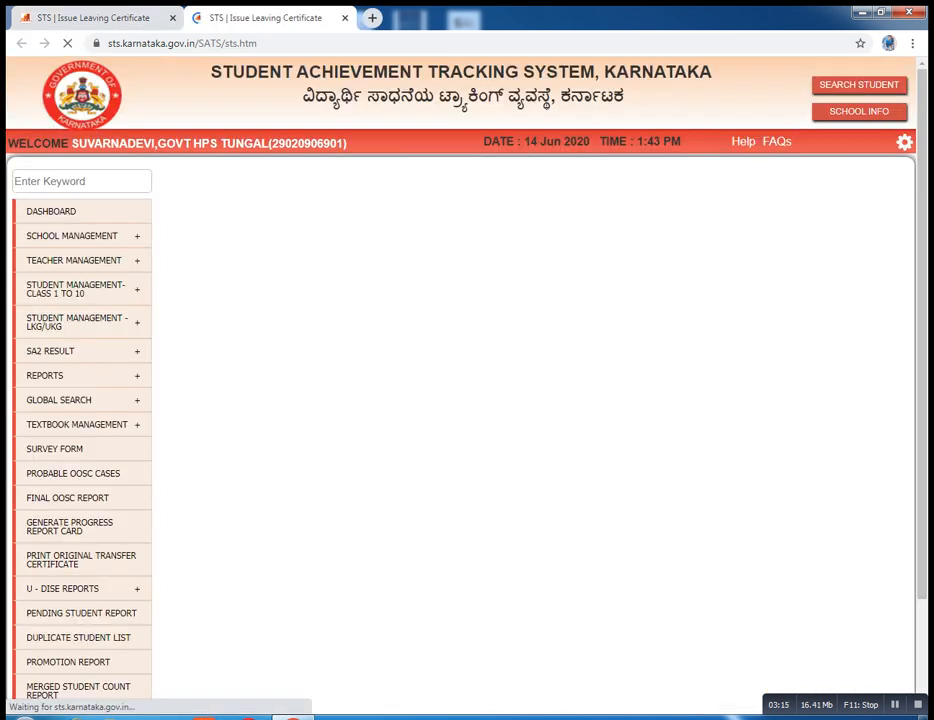
scroll(527, 440, "down", 5)
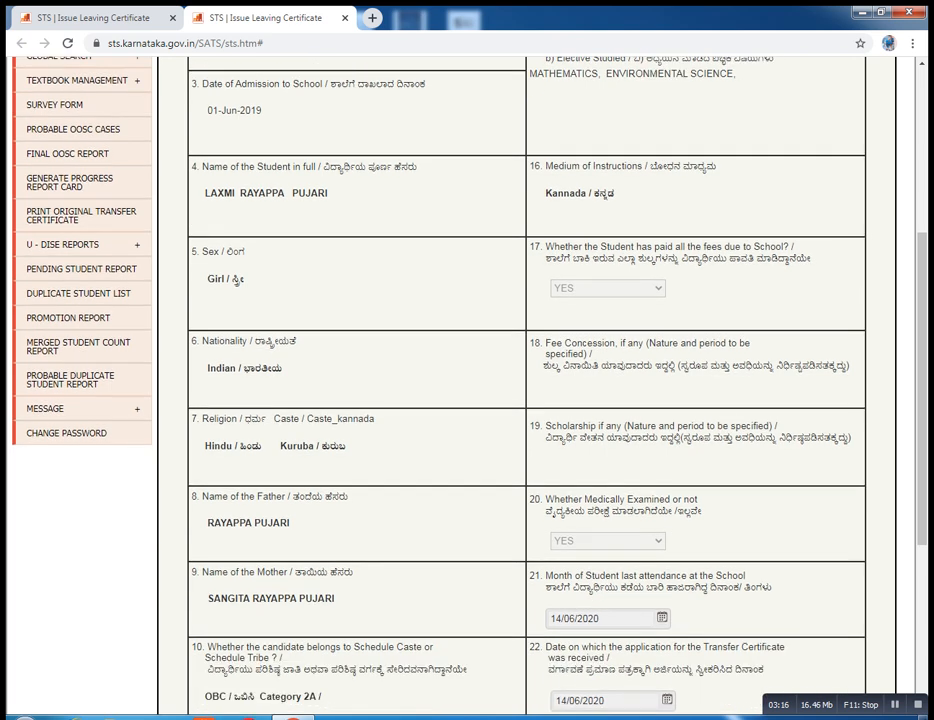
scroll(527, 400, "up", 8)
scroll(527, 400, "down", 5)
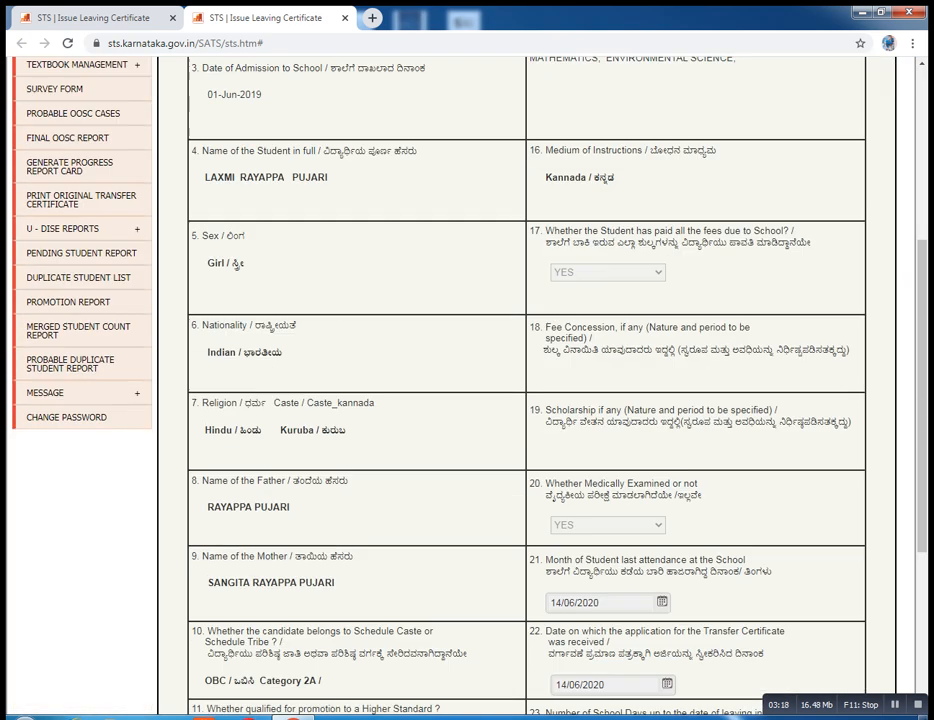
scroll(527, 400, "up", 1)
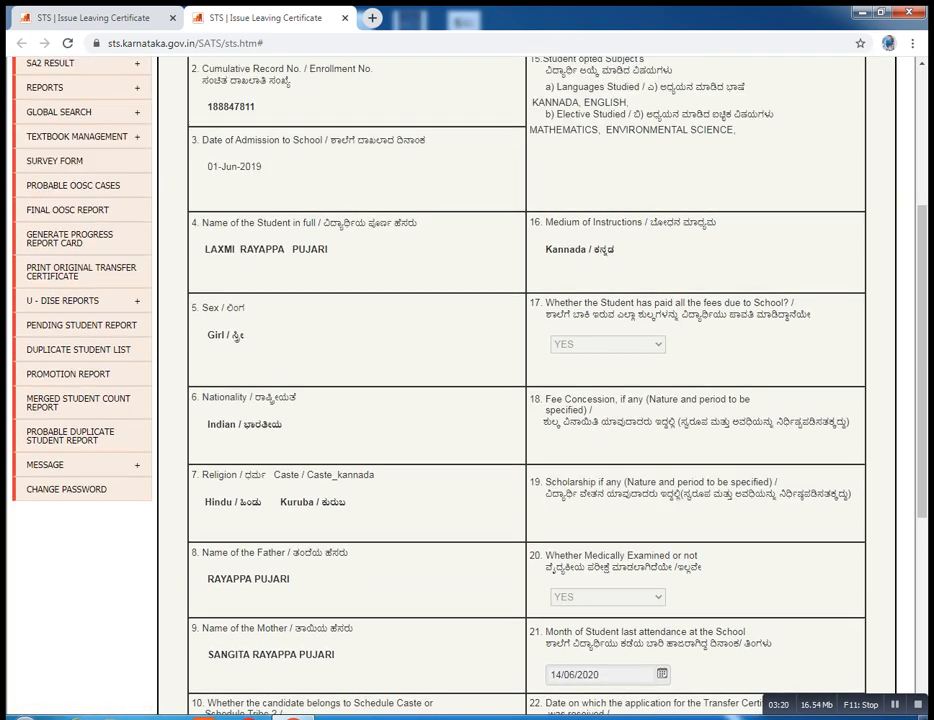
Step: Review the student's details down to the end of the transfer certificate form, highlighting the religion entry
scroll(527, 400, "down", 2)
scroll(527, 400, "up", 2)
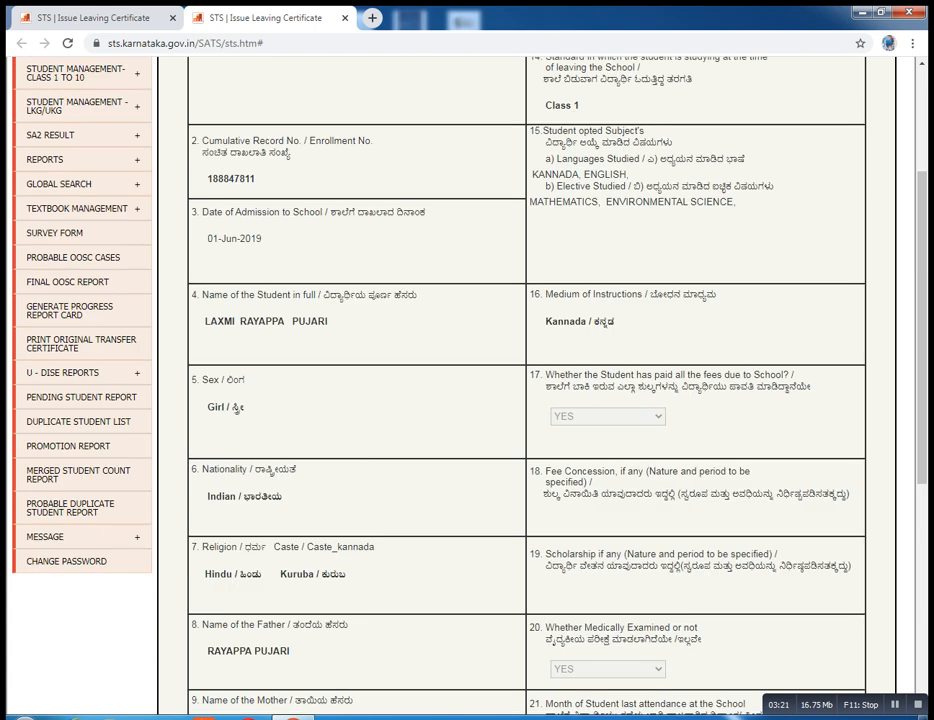
scroll(527, 400, "down", 2)
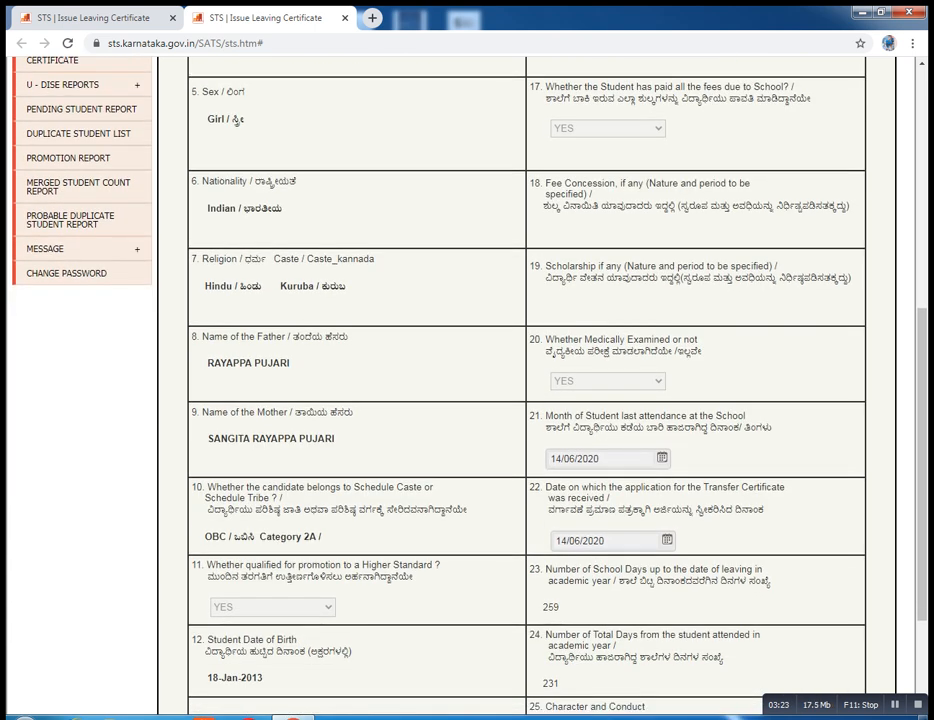
left_click_drag(203, 287, 267, 287)
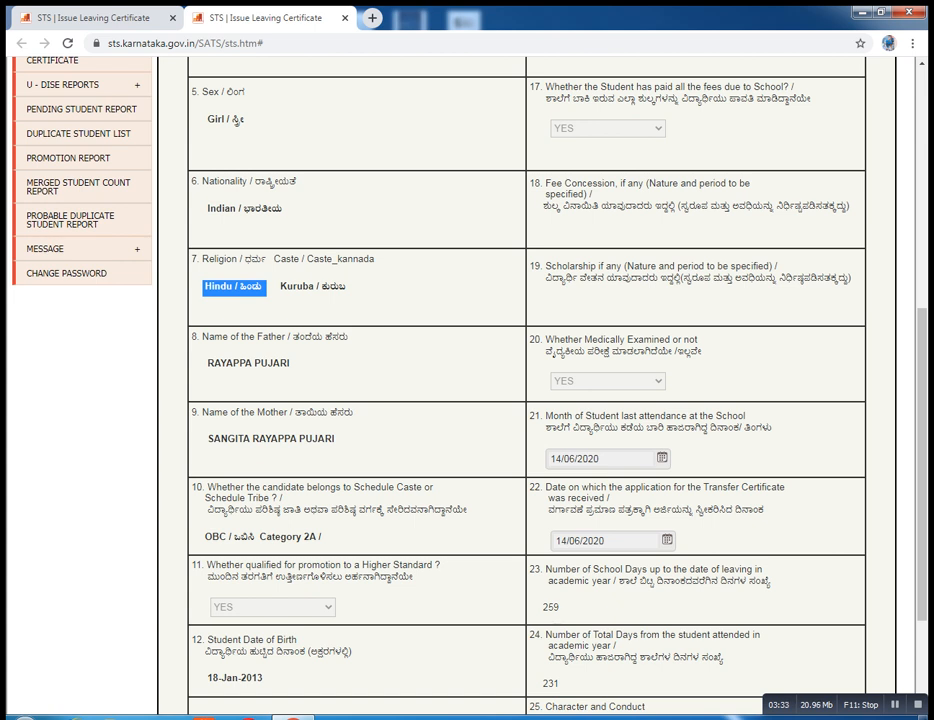
left_click(275, 288)
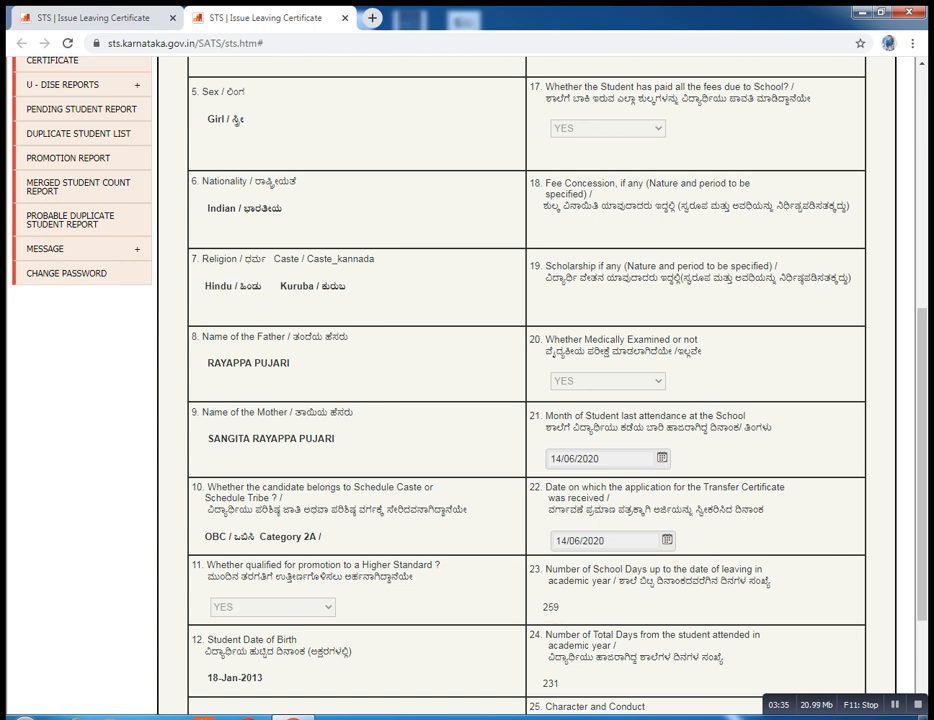
scroll(527, 400, "up", 4)
scroll(527, 400, "down", 5)
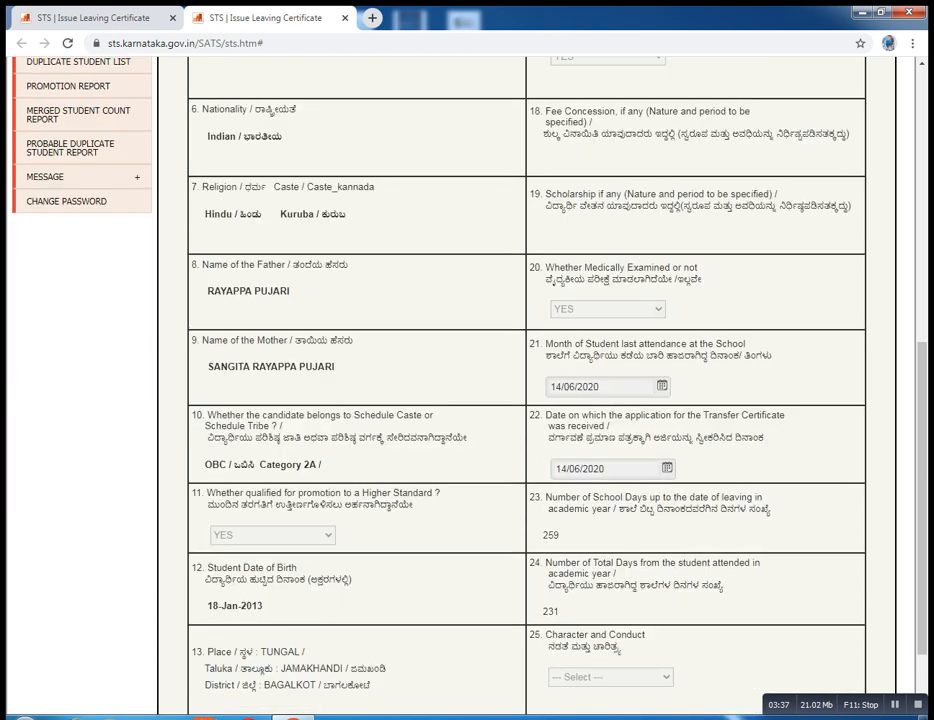
scroll(527, 400, "down", 1)
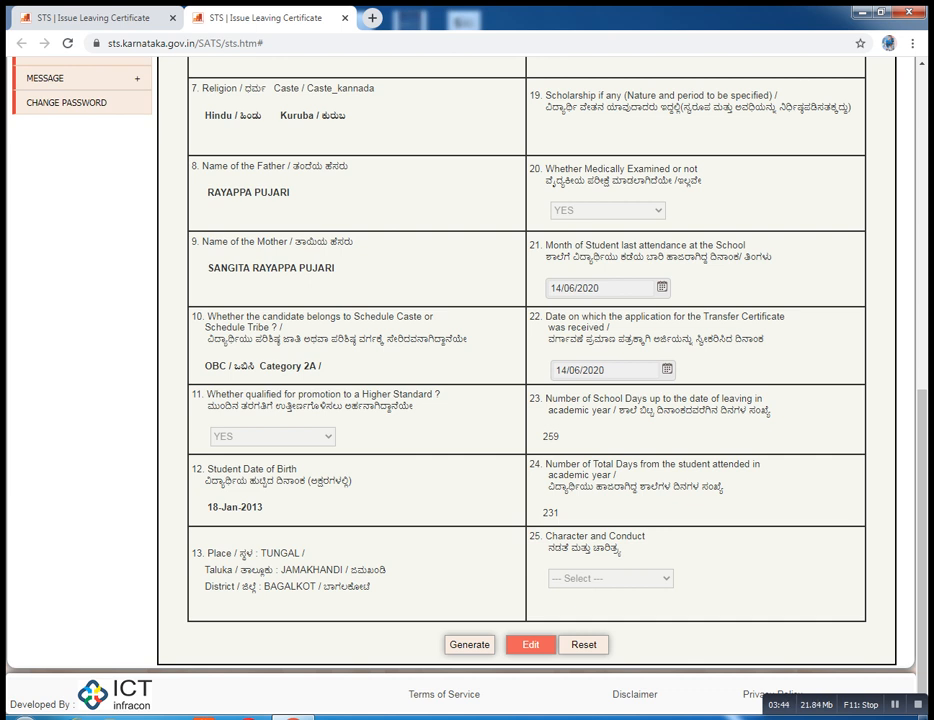
Step: Enable editing of the transfer certificate form and set the student's last attendance date to 10/04/2020
left_click(531, 644)
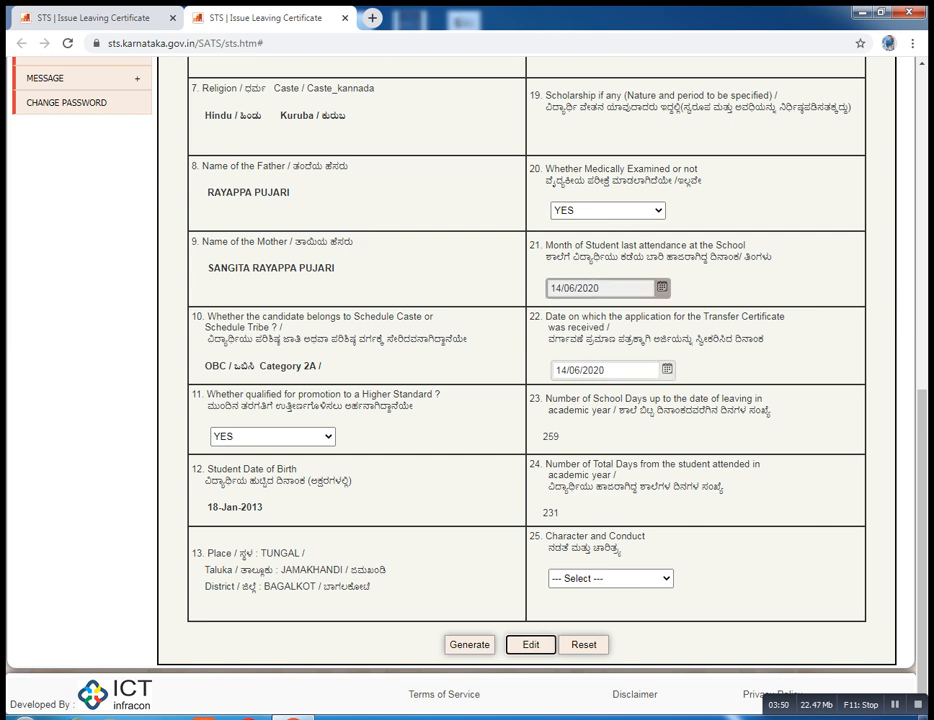
left_click(610, 288)
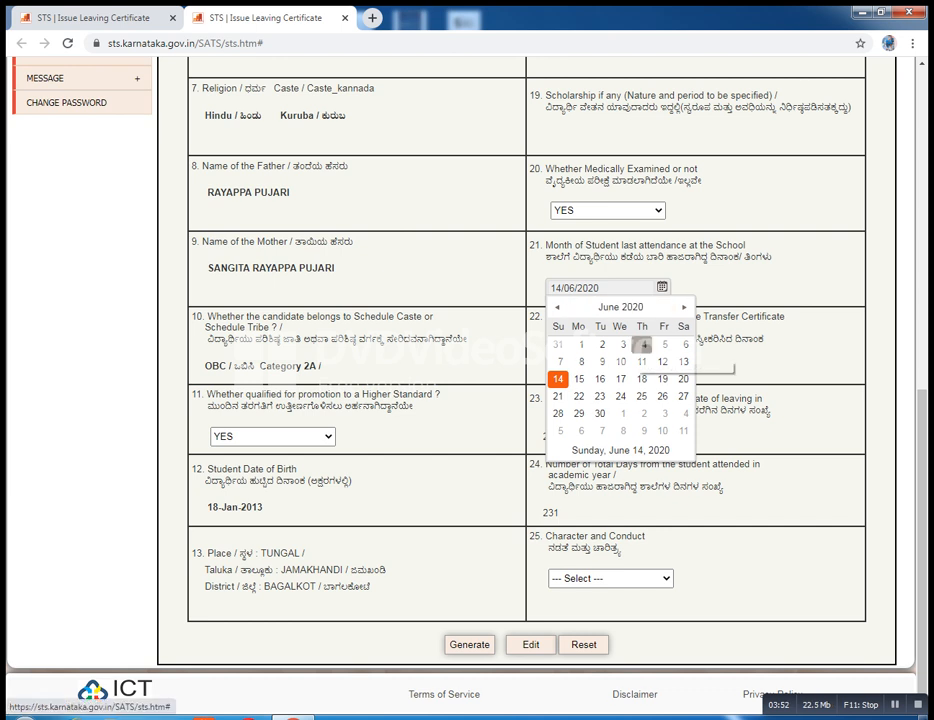
left_click(557, 307)
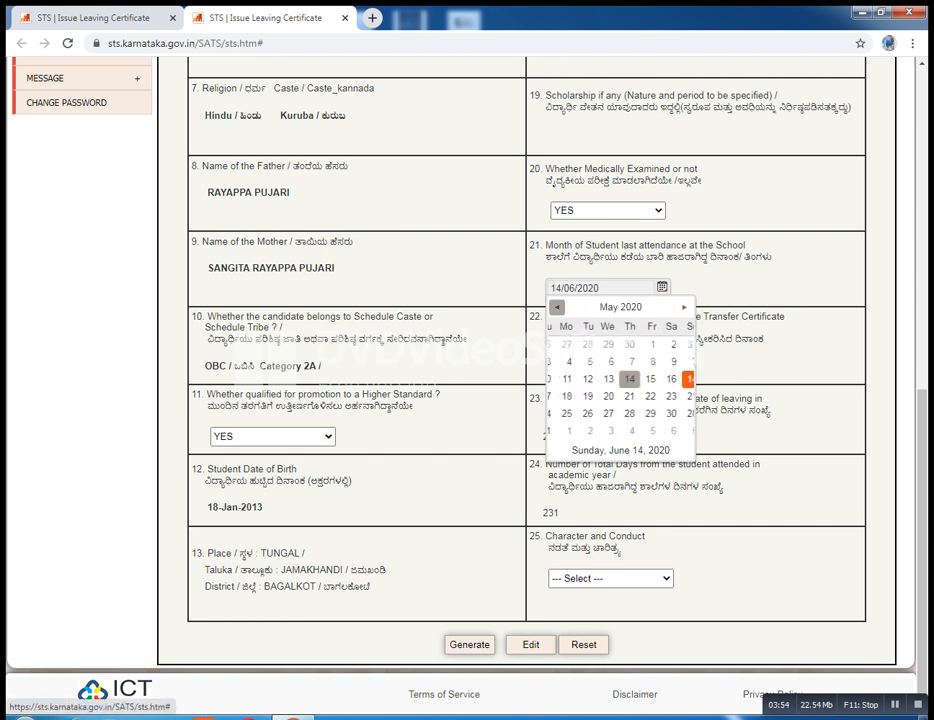
left_click(557, 307)
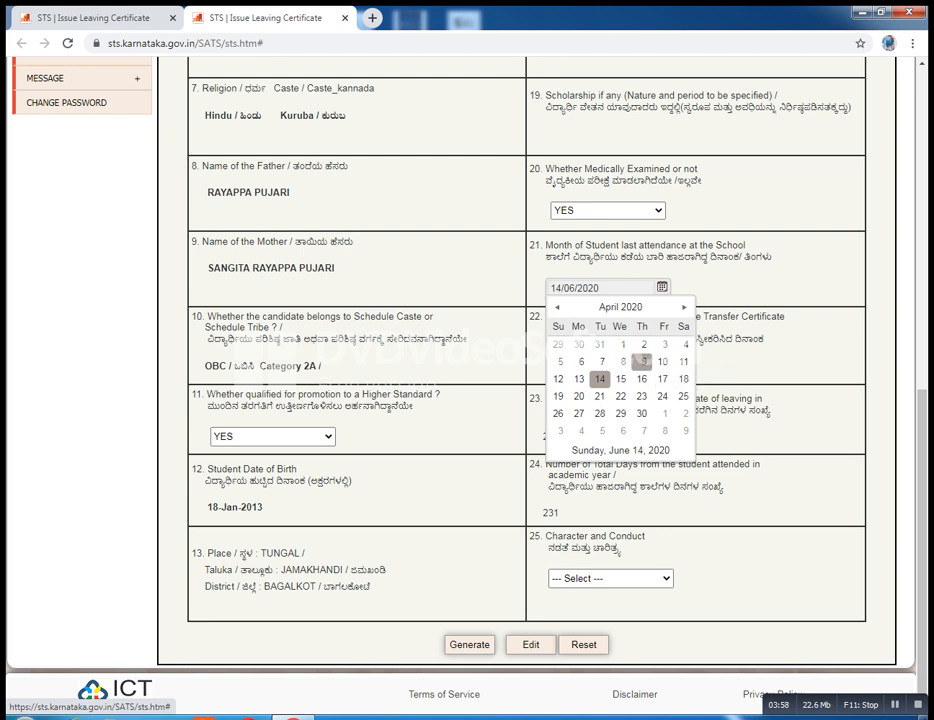
left_click(662, 361)
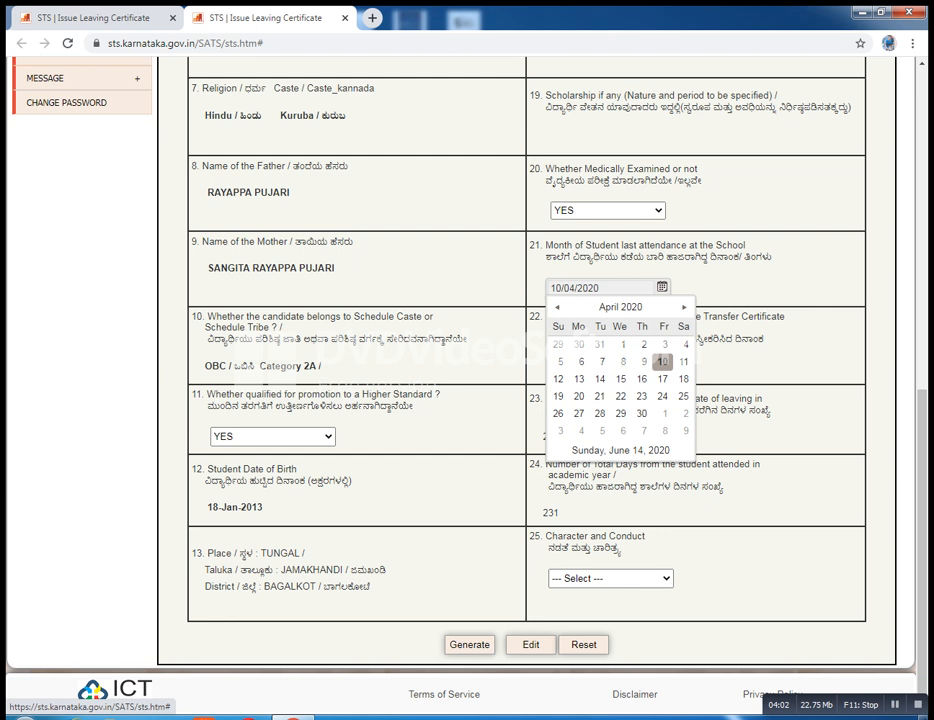
left_click(662, 361)
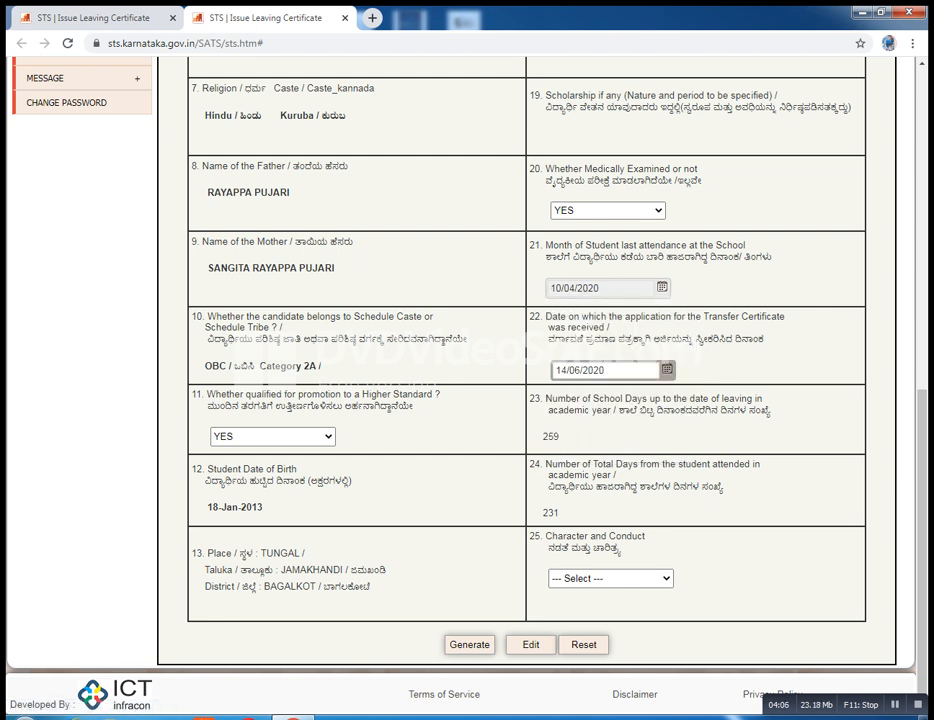
Step: Pick 14/06/2020 as the date on which the application for the Transfer Certificate was received
left_click(666, 369)
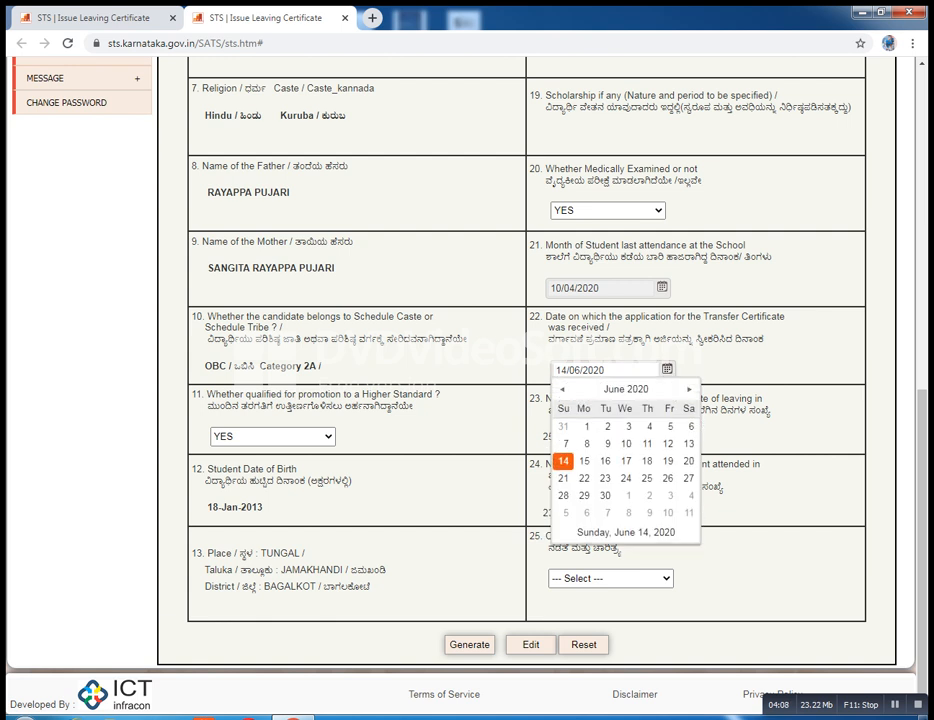
left_click(562, 389)
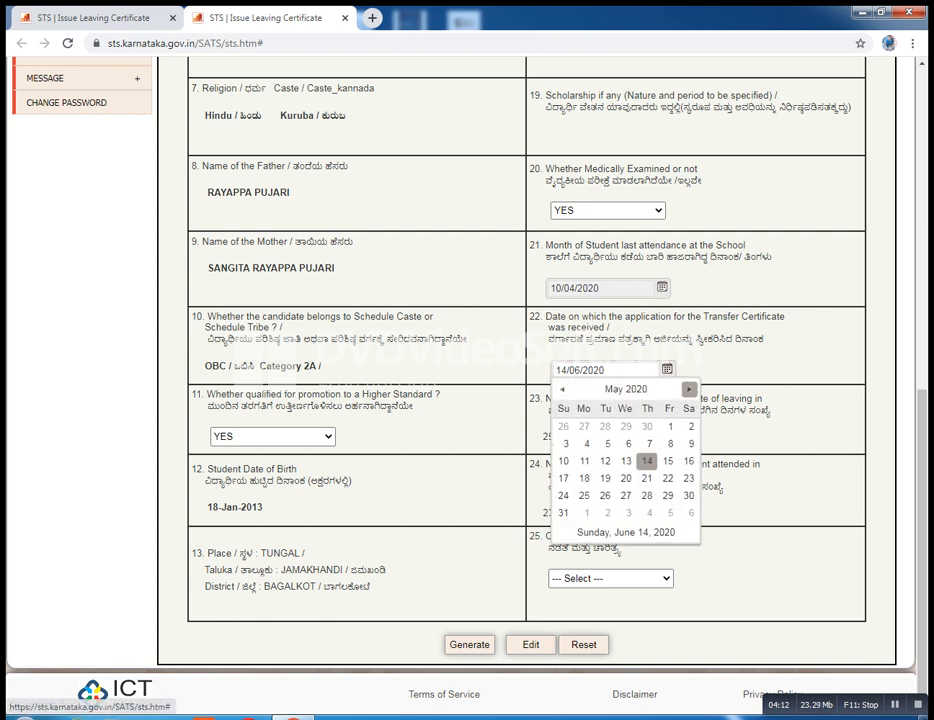
left_click(689, 389)
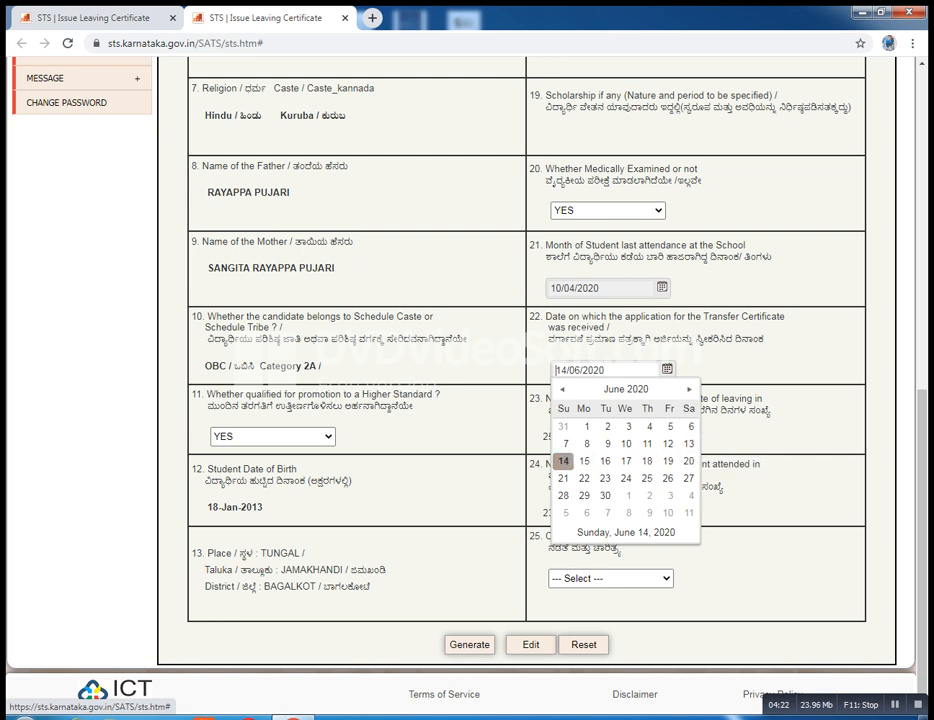
left_click(563, 461)
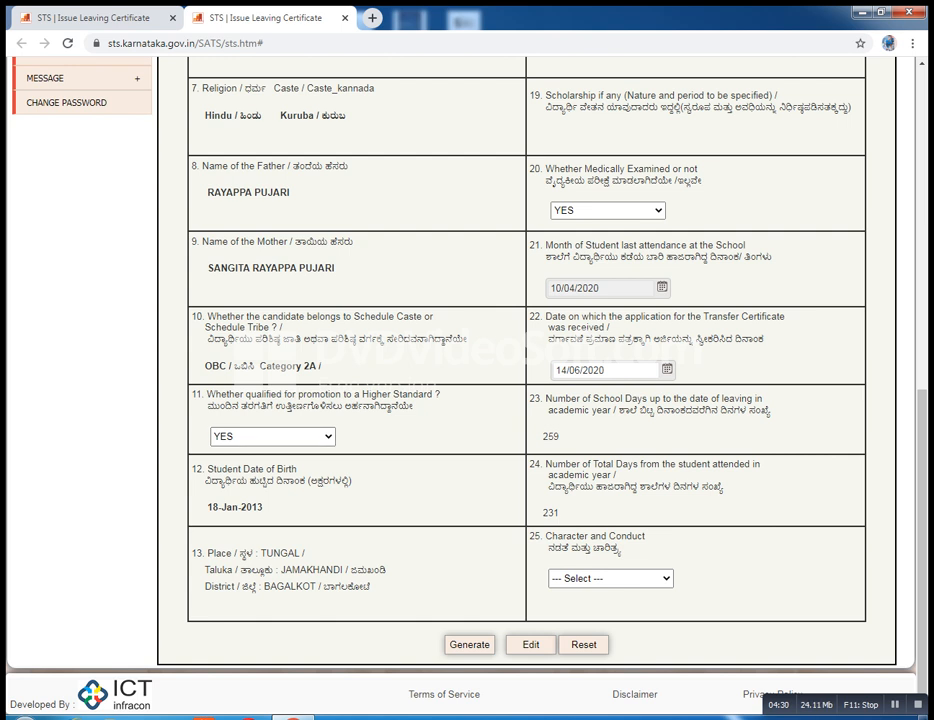
Step: Set qualified for promotion to a higher standard to YES and Character and Conduct to Good
left_click(272, 437)
left_click(272, 451)
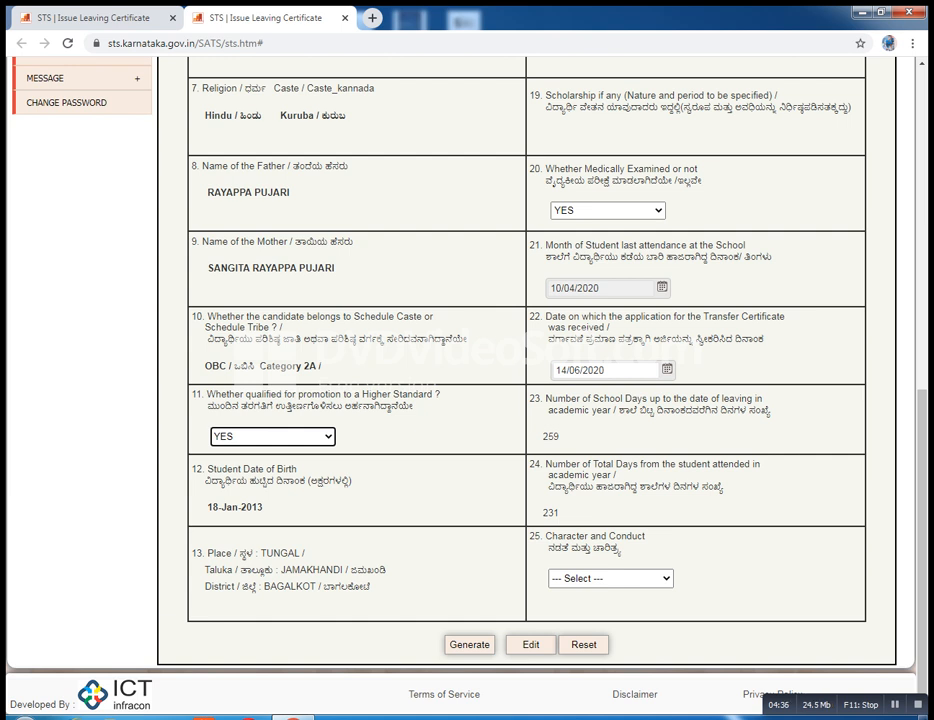
left_click(611, 579)
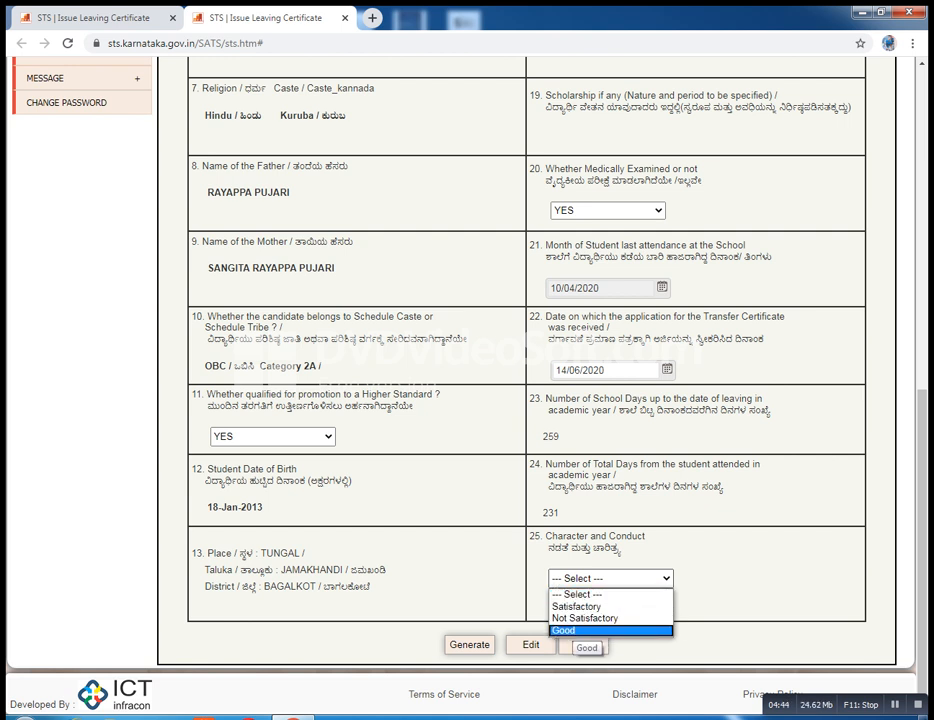
left_click(585, 630)
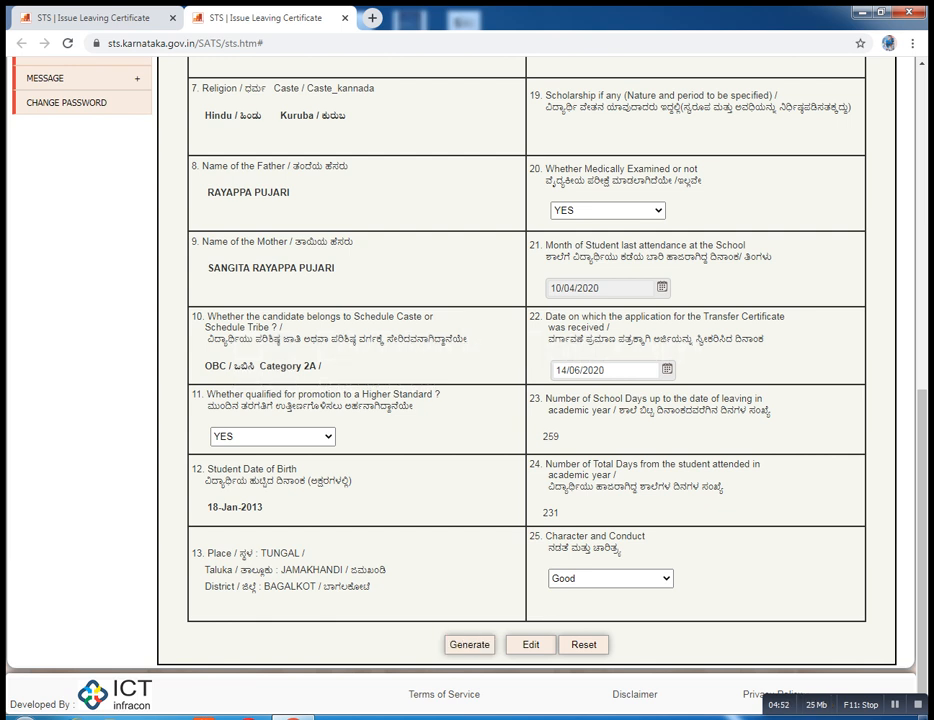
Step: Look over the completed form, open the page for printing original transfer certificates, and search TC issued students for ALL standards in 2019-2020
scroll(526, 400, "up", 7)
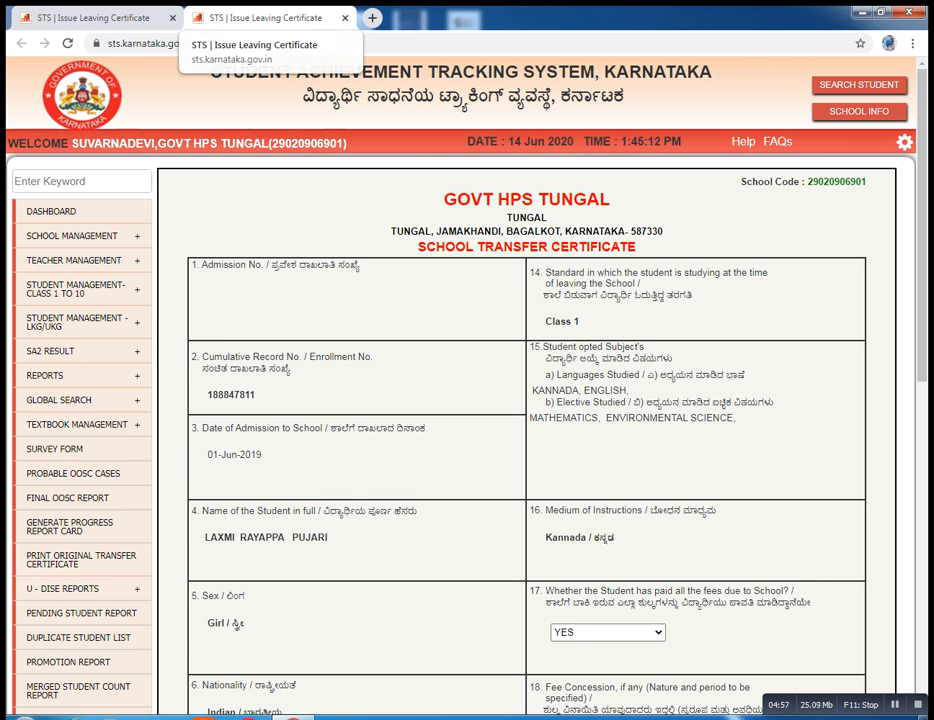
scroll(526, 400, "down", 7)
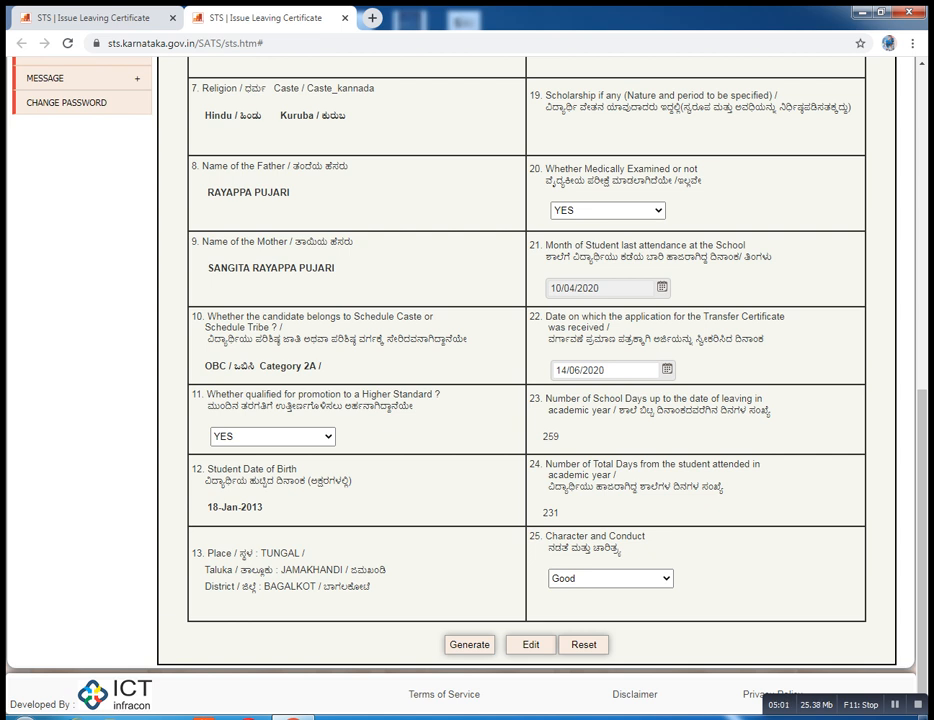
scroll(75, 200, "up", 2)
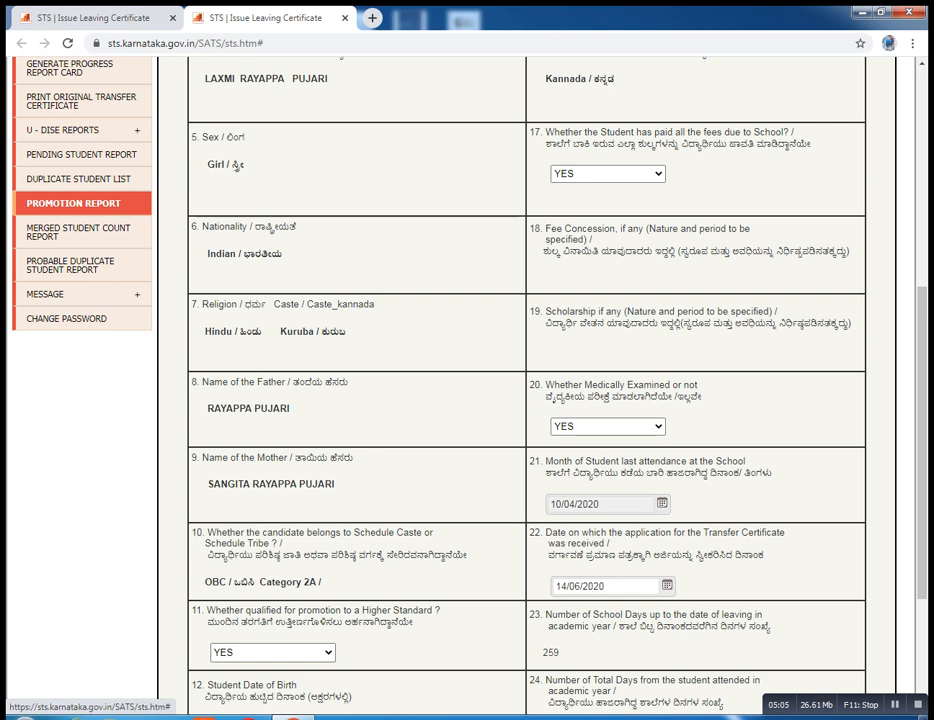
scroll(75, 210, "up", 1)
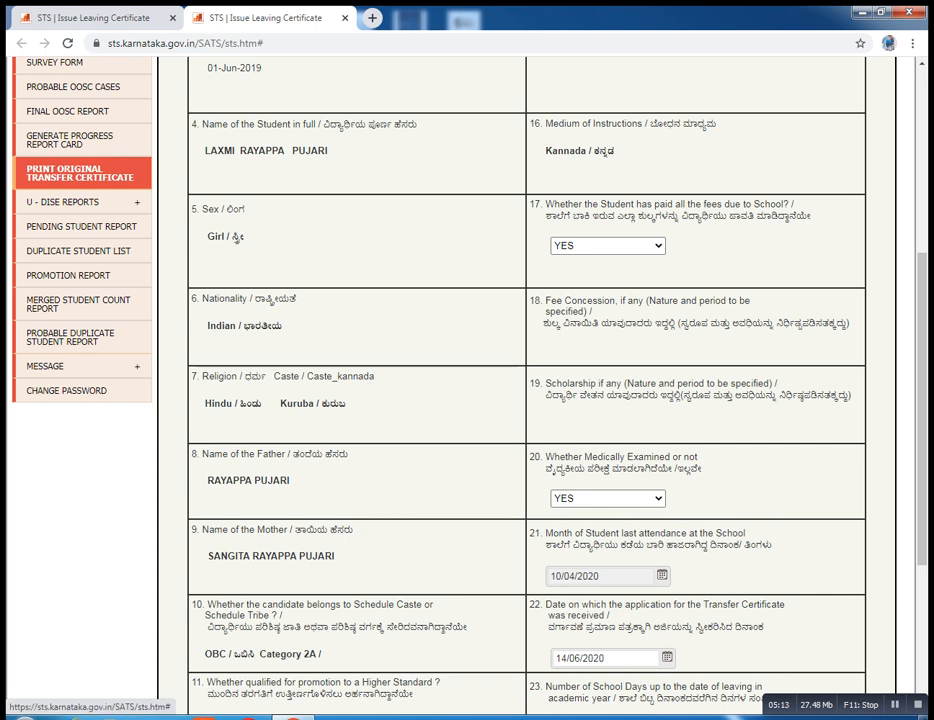
left_click(80, 172)
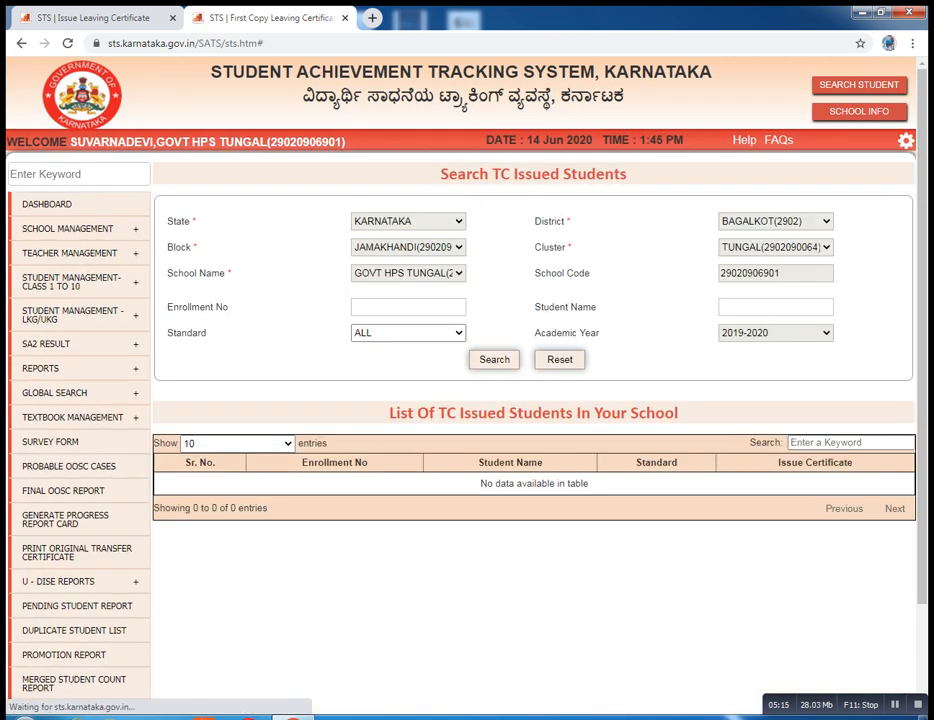
scroll(534, 300, "down", 2)
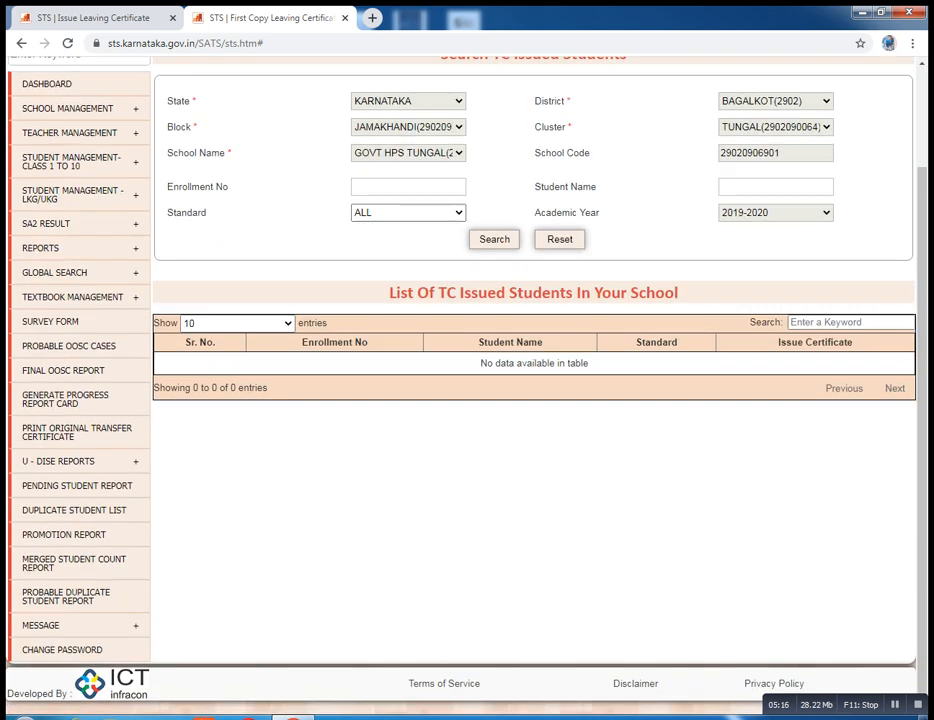
left_click(494, 239)
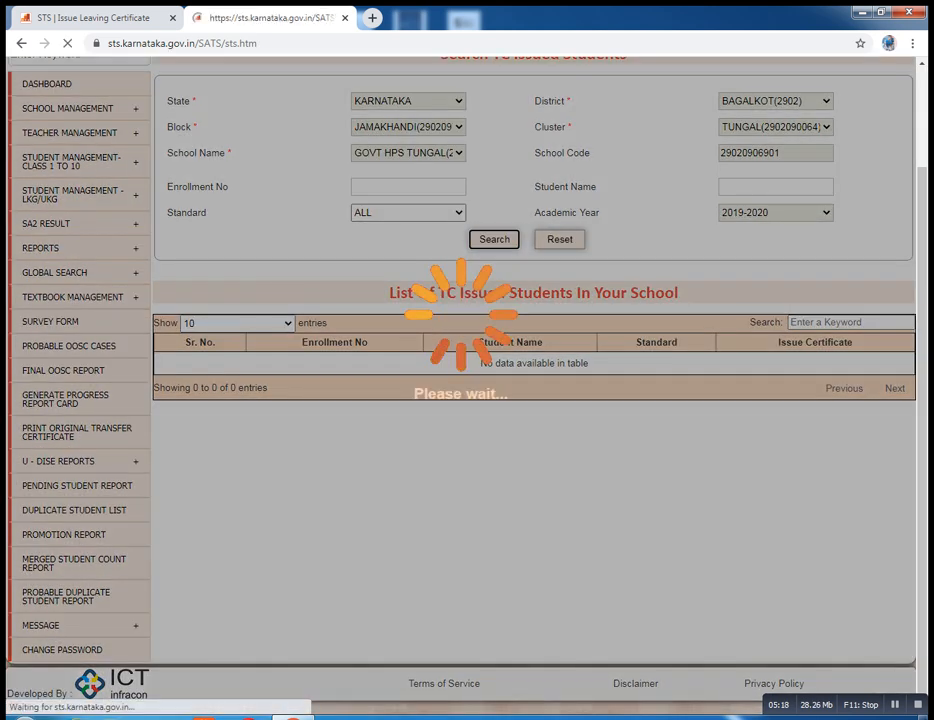
scroll(534, 400, "down", 2)
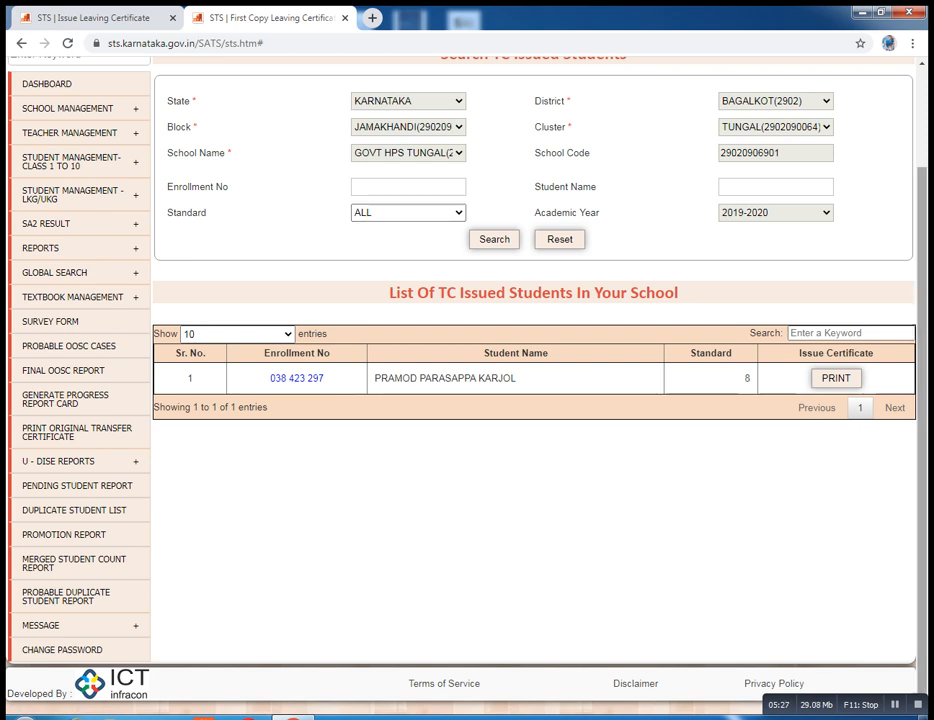
scroll(836, 378, "up", 1)
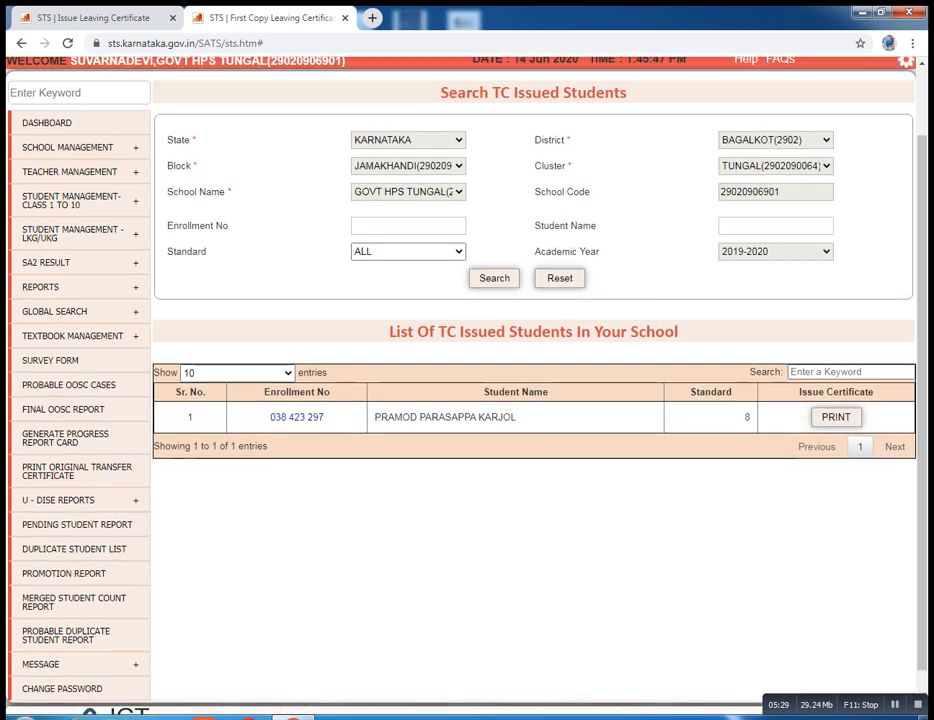
scroll(533, 400, "up", 2)
scroll(533, 400, "down", 4)
scroll(533, 400, "up", 3)
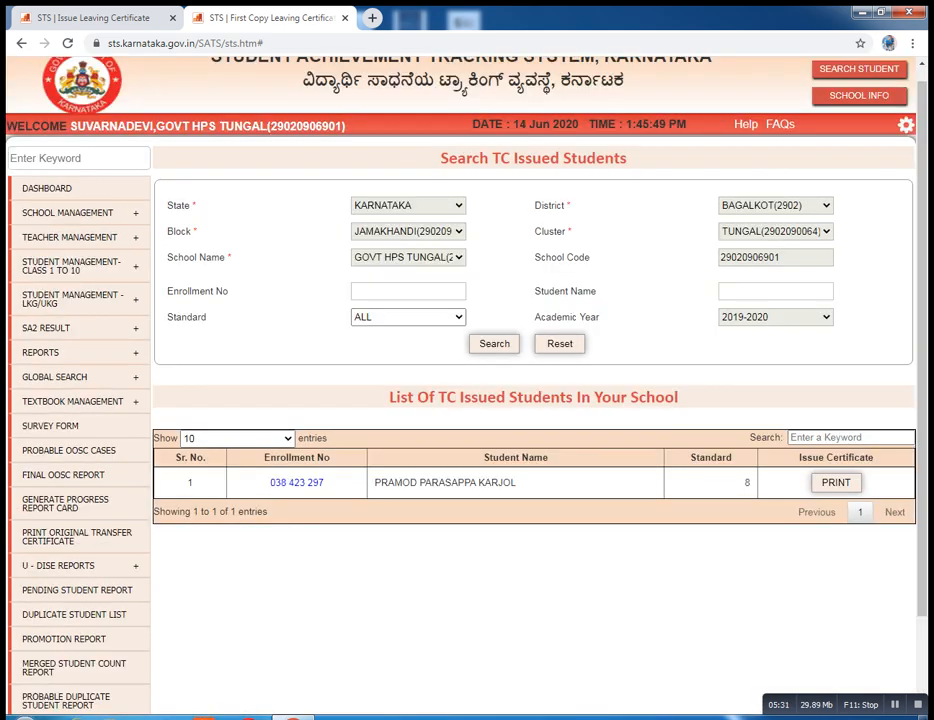
scroll(533, 400, "up", 1)
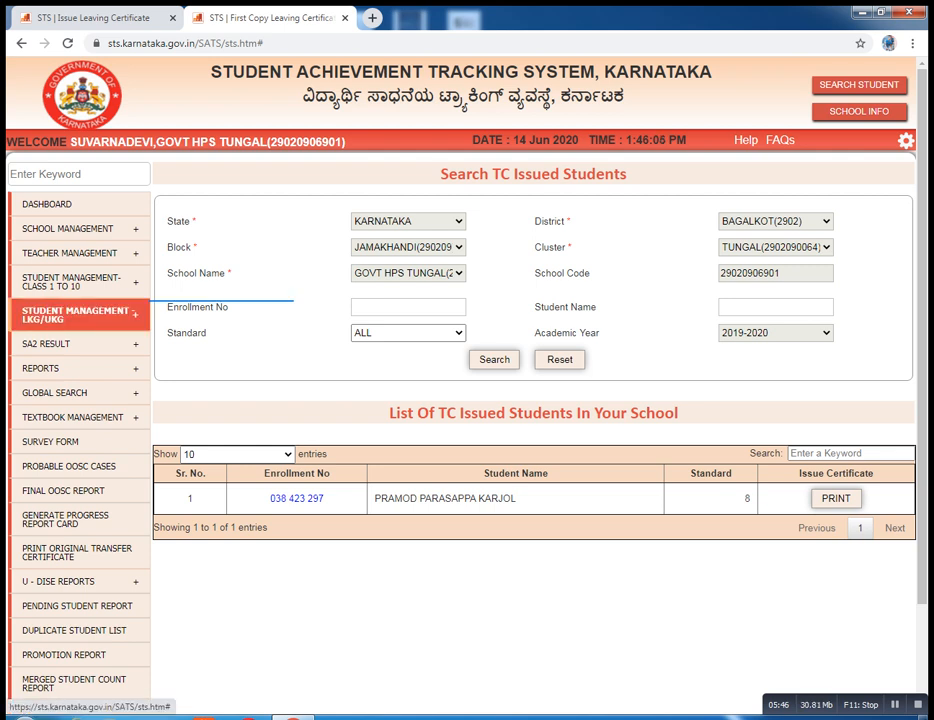
mouse_move(78, 282)
mouse_move(212, 281)
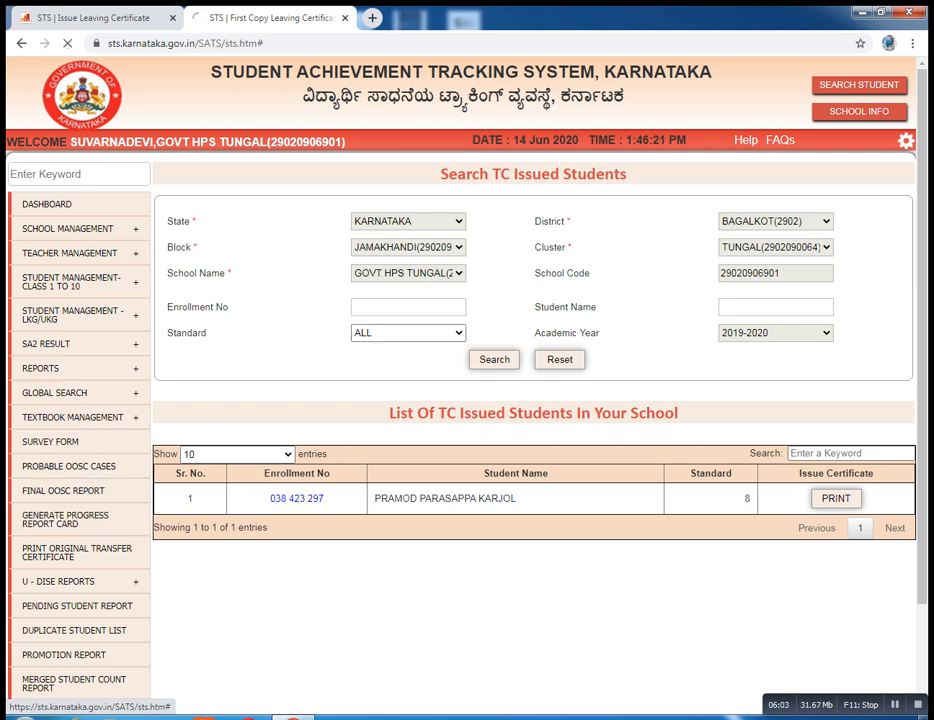
Step: Open the progress report card generation page and search for the standard 1 students of academic year 2019-2020 with Kannada medium
left_click(68, 519)
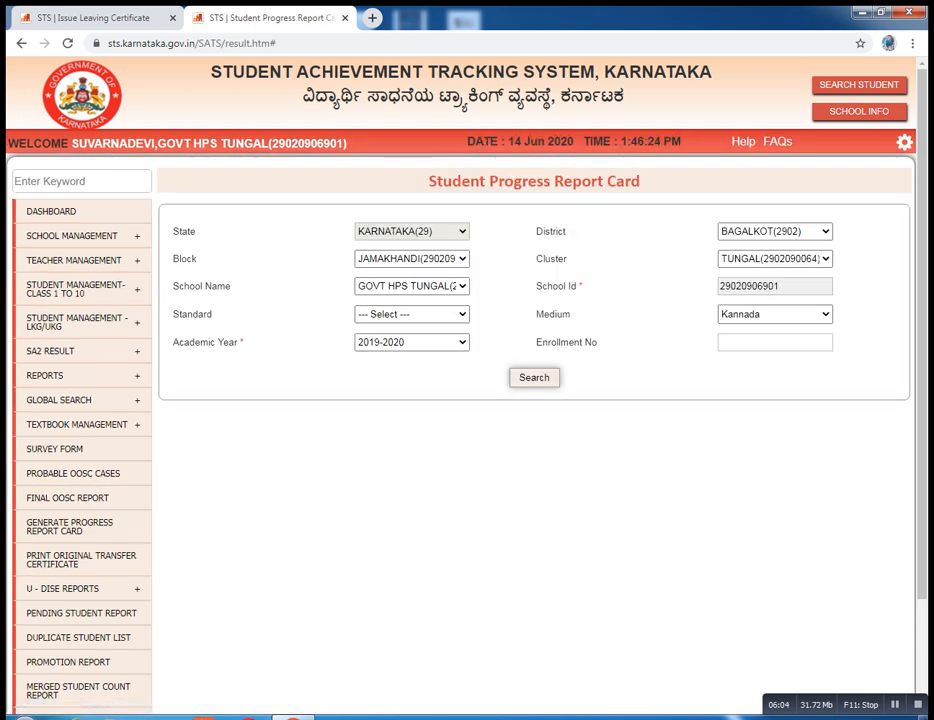
left_click(411, 314)
left_click(411, 314)
key("Down")
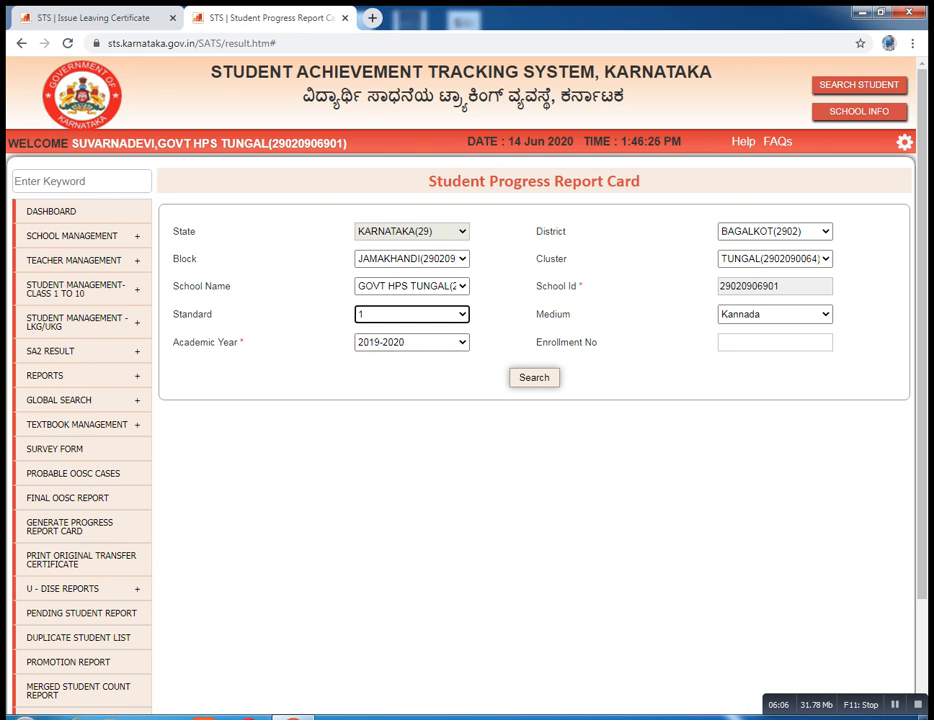
left_click(534, 377)
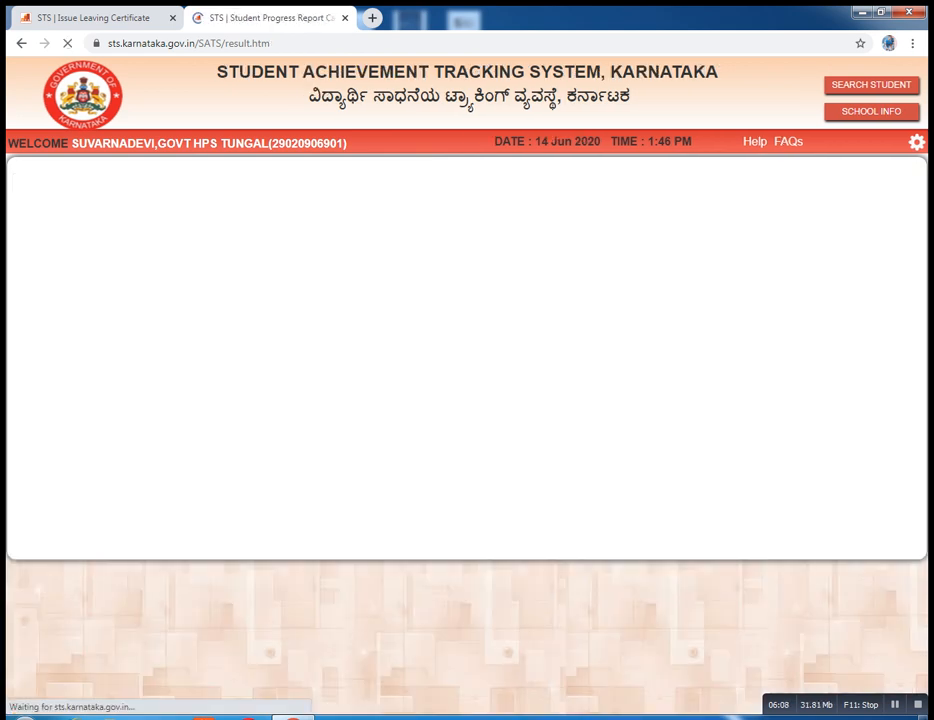
scroll(430, 364, "down", 3)
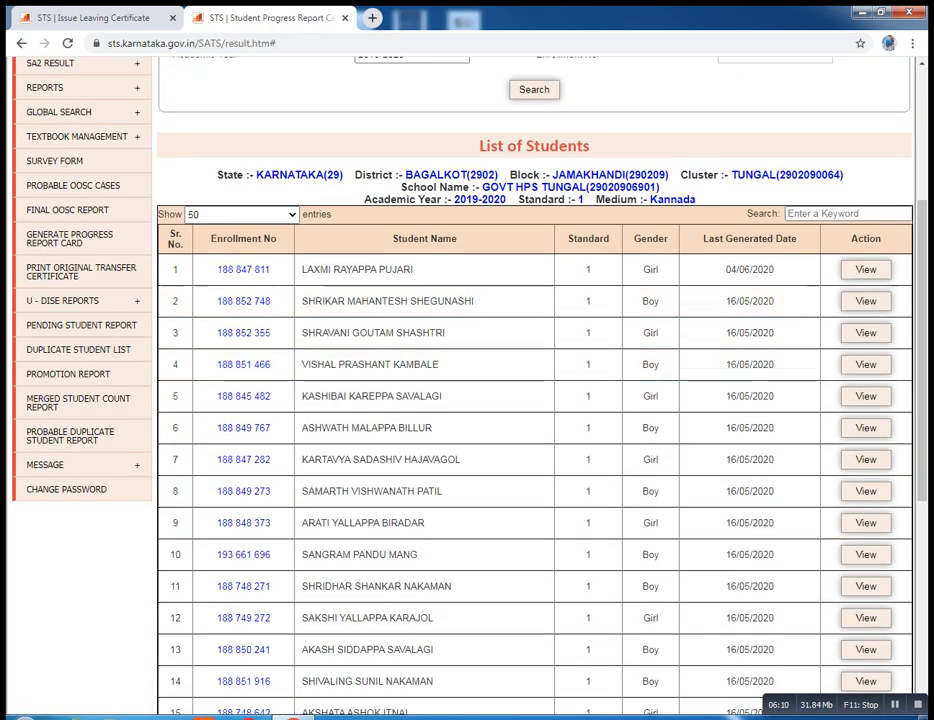
Step: View the first listed student's progress report card and examine the subject grades, co-scholastic results and monthly attendance details
left_click(866, 269)
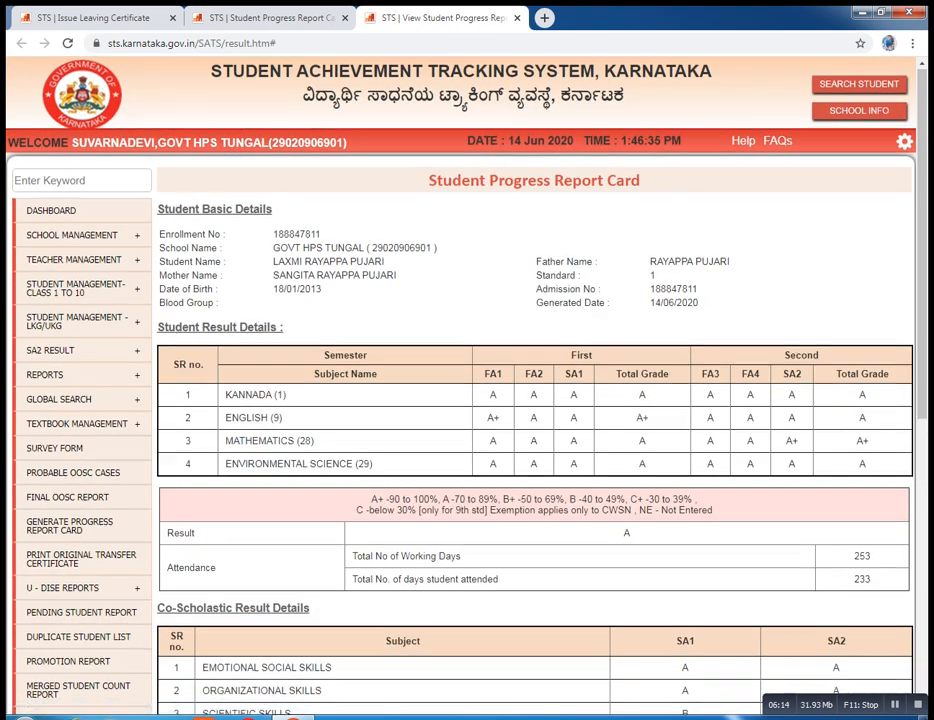
scroll(534, 400, "down", 2)
scroll(450, 205, "down", 5)
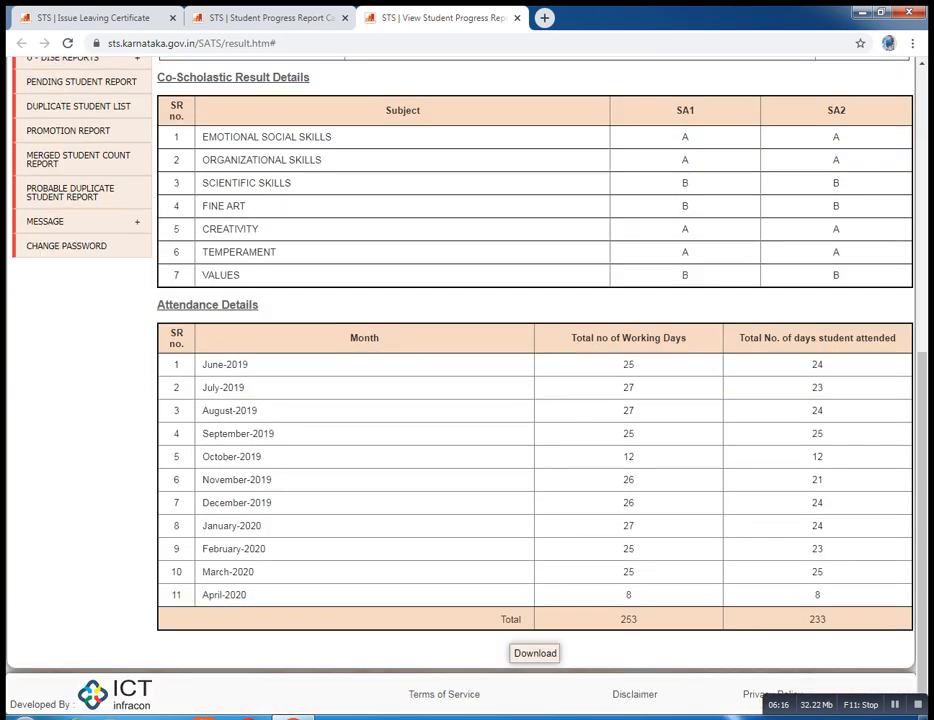
scroll(450, 205, "up", 7)
scroll(450, 205, "down", 7)
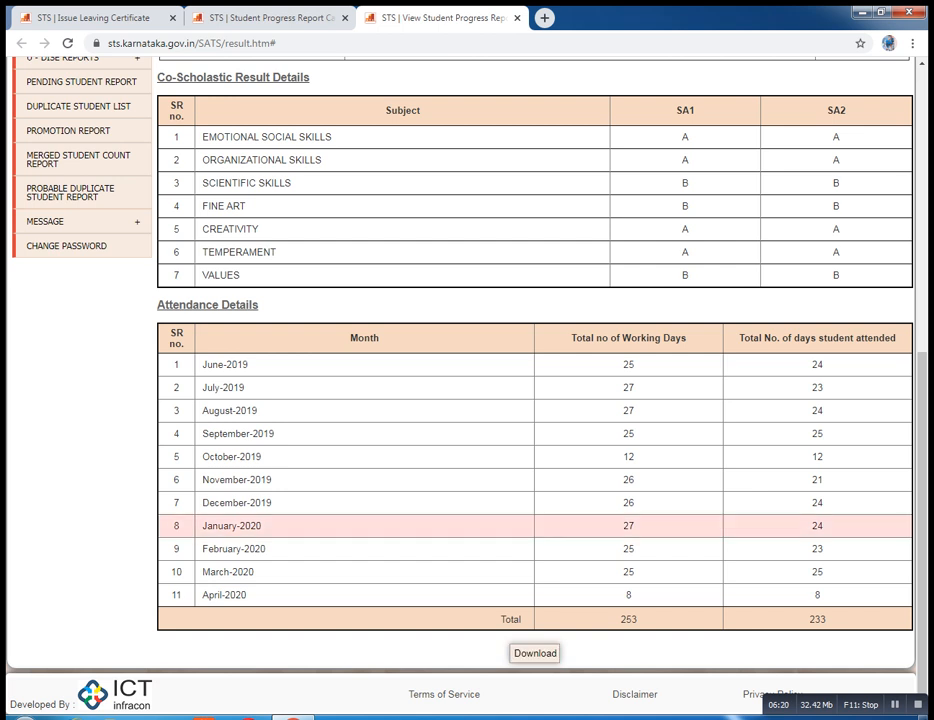
scroll(450, 456, "up", 5)
scroll(450, 395, "up", 2)
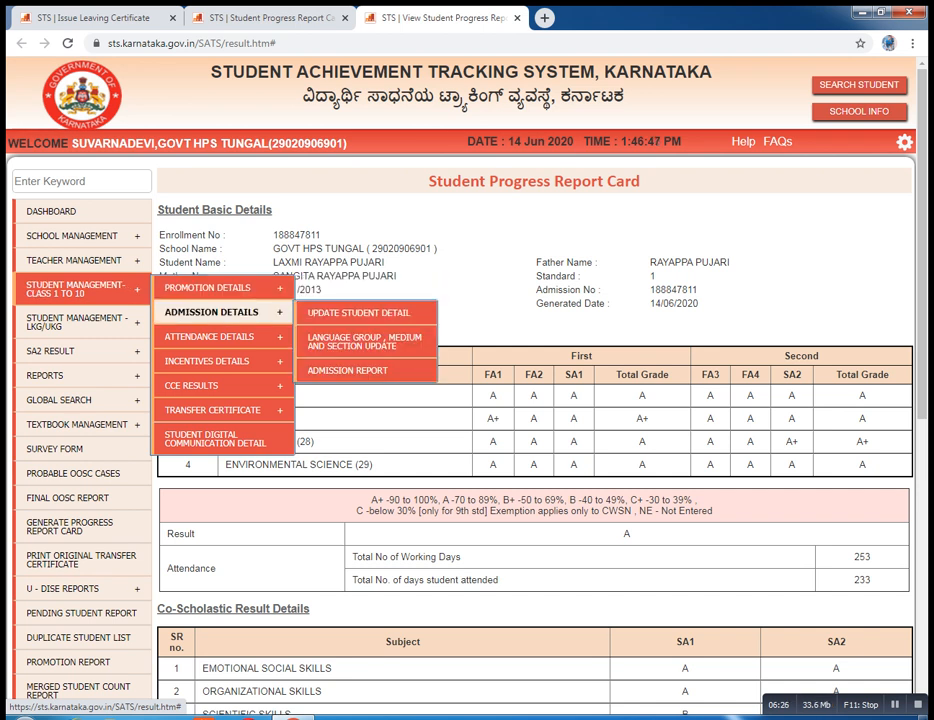
Step: Open the Promote Student page for classes 1 to 10 and search for students of ALL standards in academic year 2019-2020
left_click(351, 288)
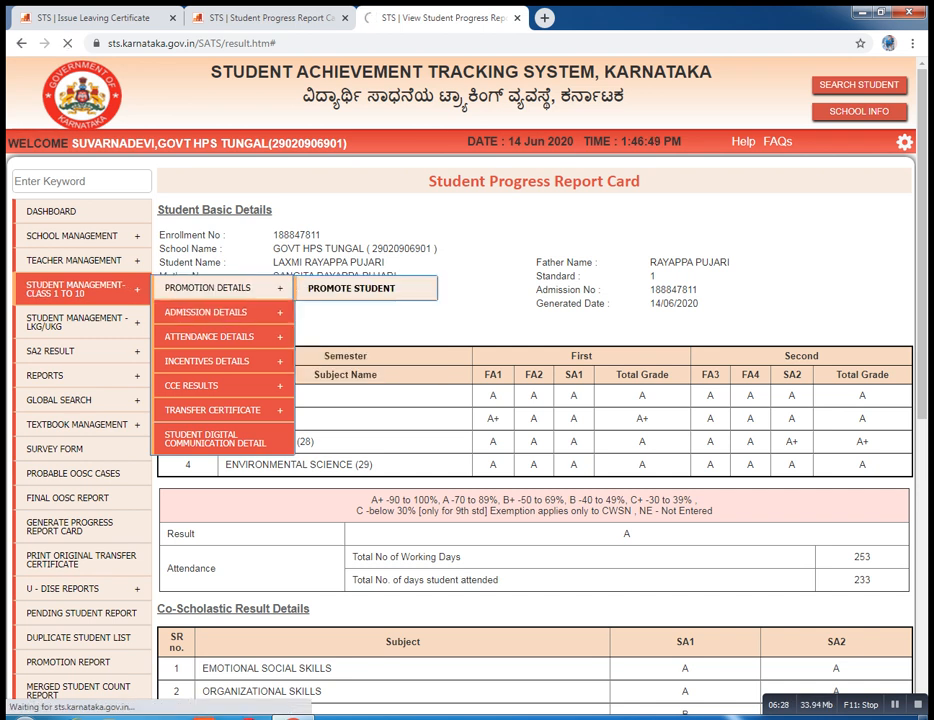
left_click(534, 445)
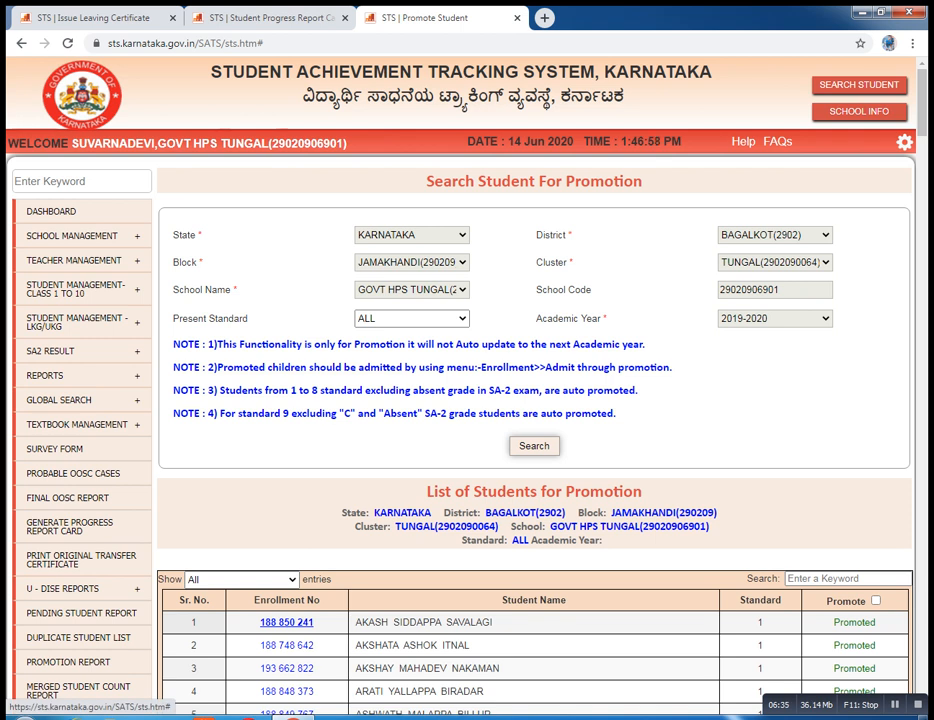
scroll(287, 622, "down", 3)
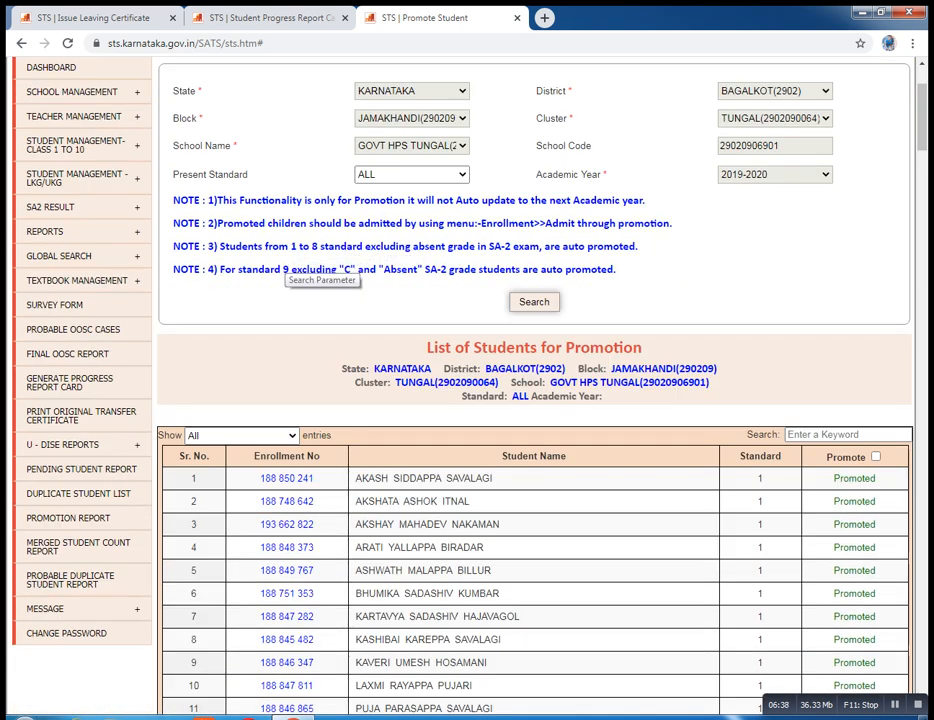
scroll(300, 270, "up", 3)
scroll(300, 270, "down", 3)
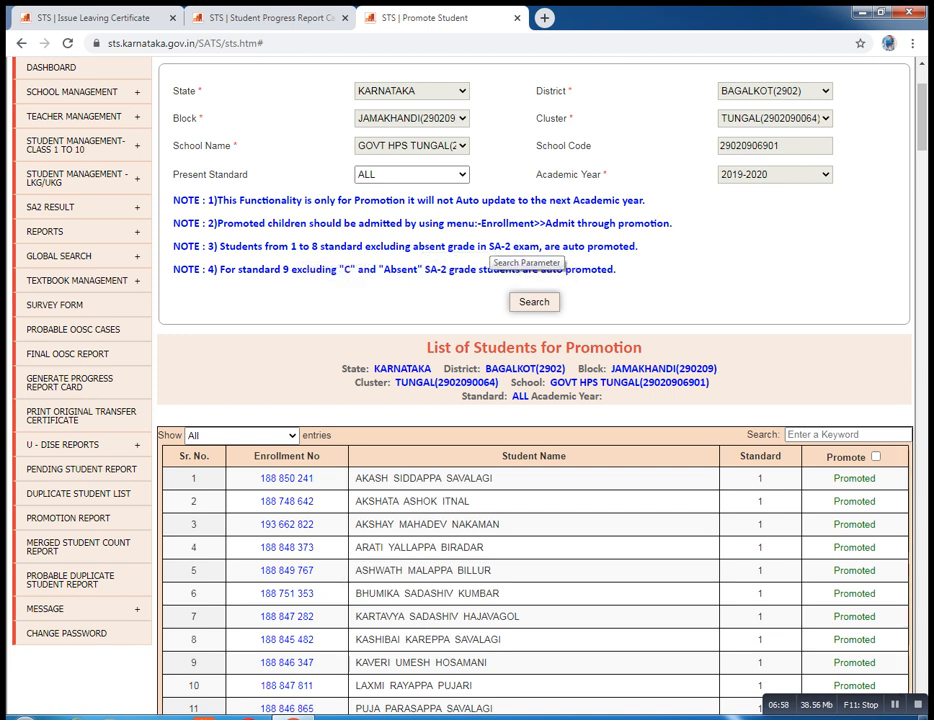
Step: Highlight the promotion notes on the SA-2 exam, the standard 9 exclusions and admission through promotion, and check the available student management options
left_click_drag(488, 246, 524, 247)
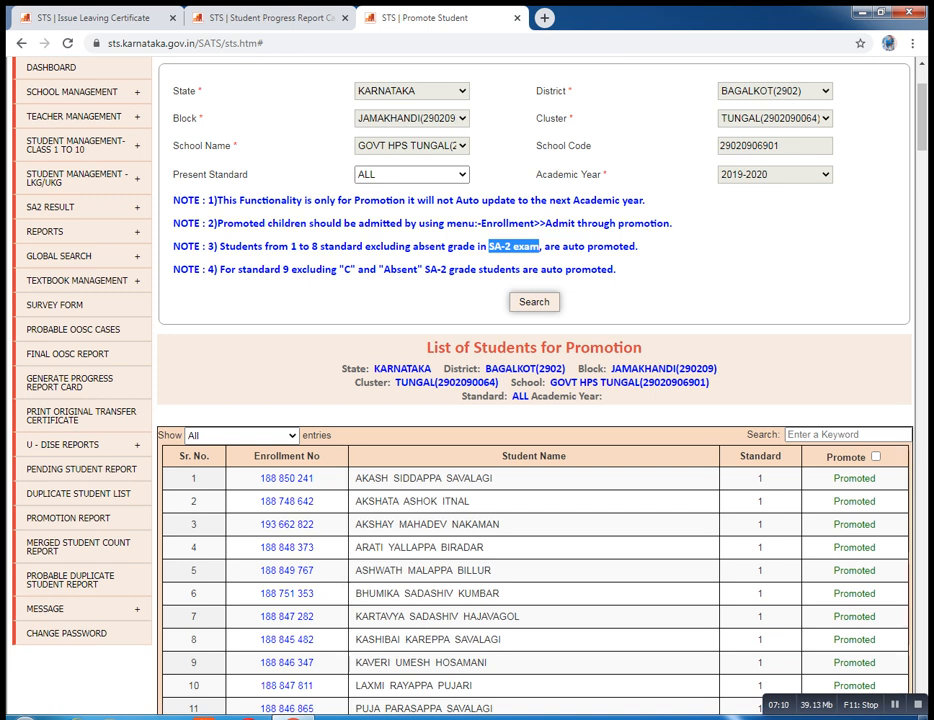
left_click_drag(344, 269, 445, 269)
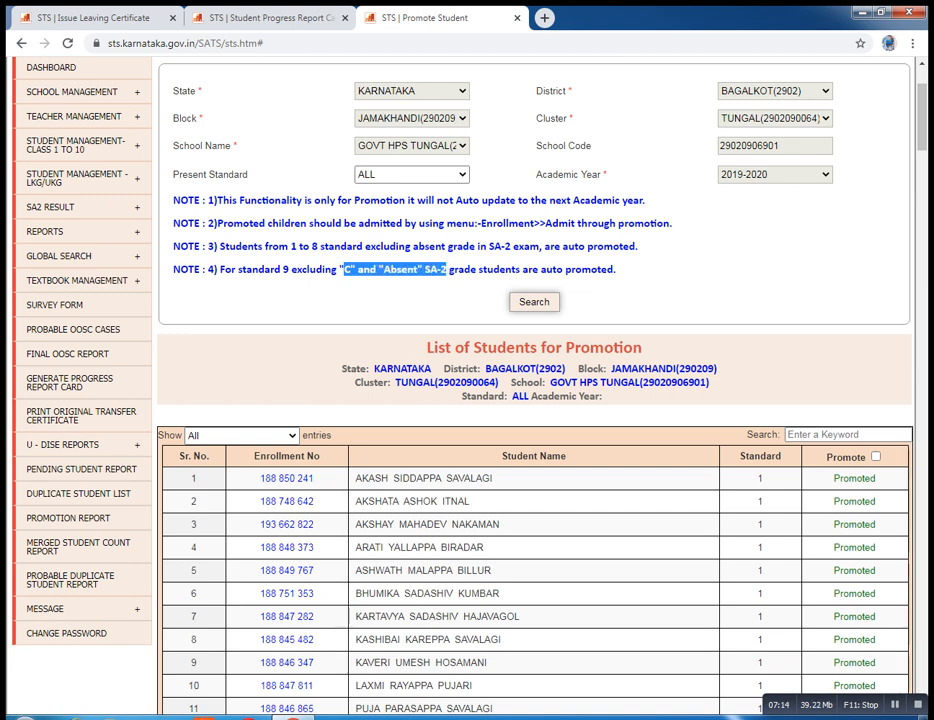
left_click_drag(445, 269, 482, 269)
left_click_drag(616, 269, 207, 269)
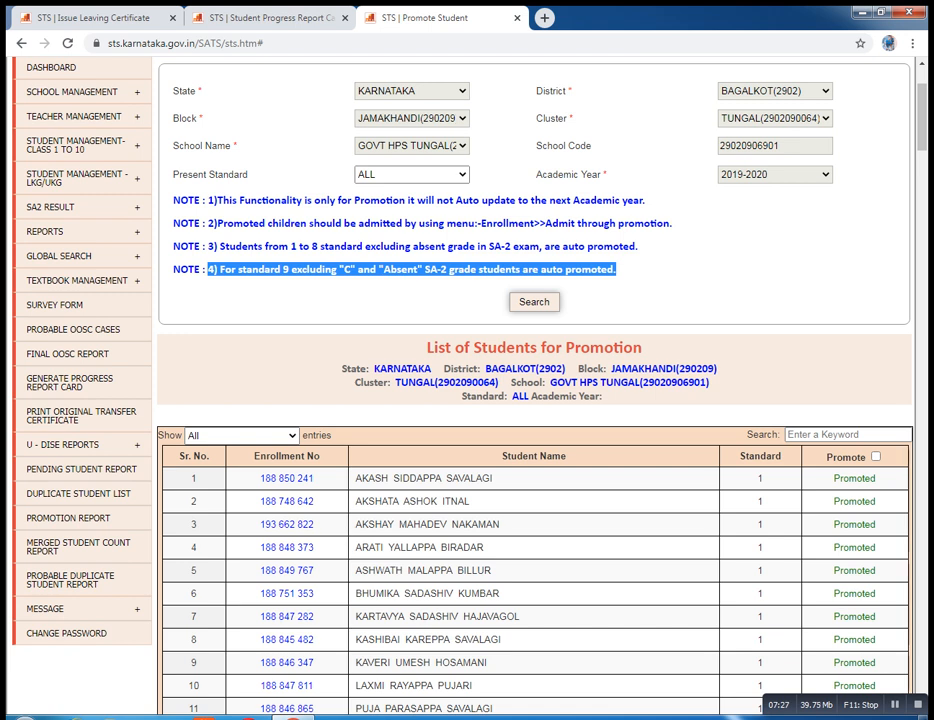
left_click_drag(216, 223, 672, 223)
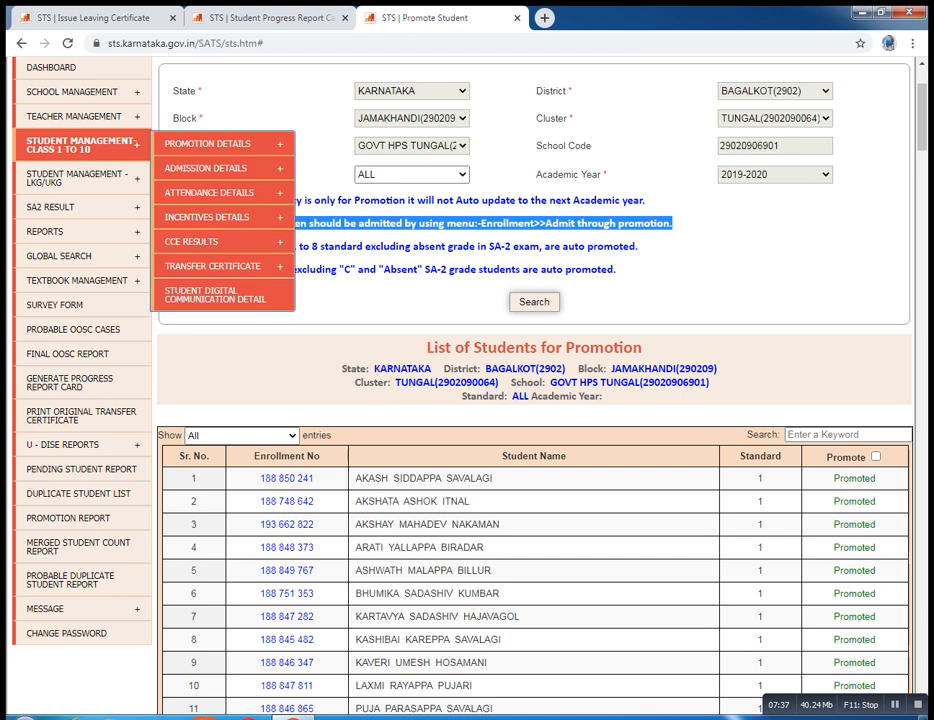
mouse_move(82, 145)
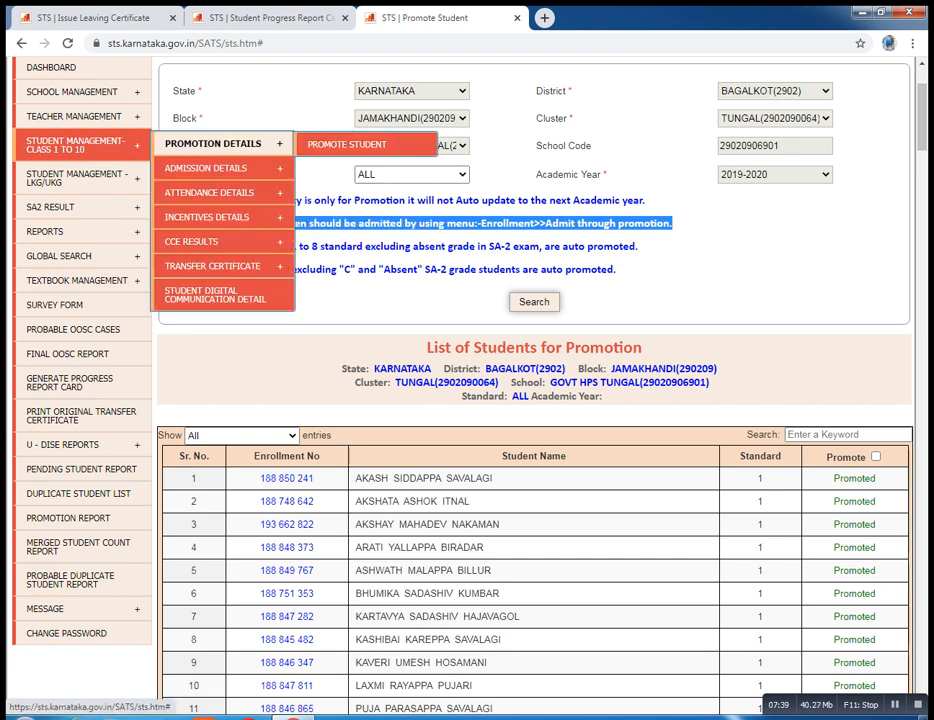
mouse_move(222, 168)
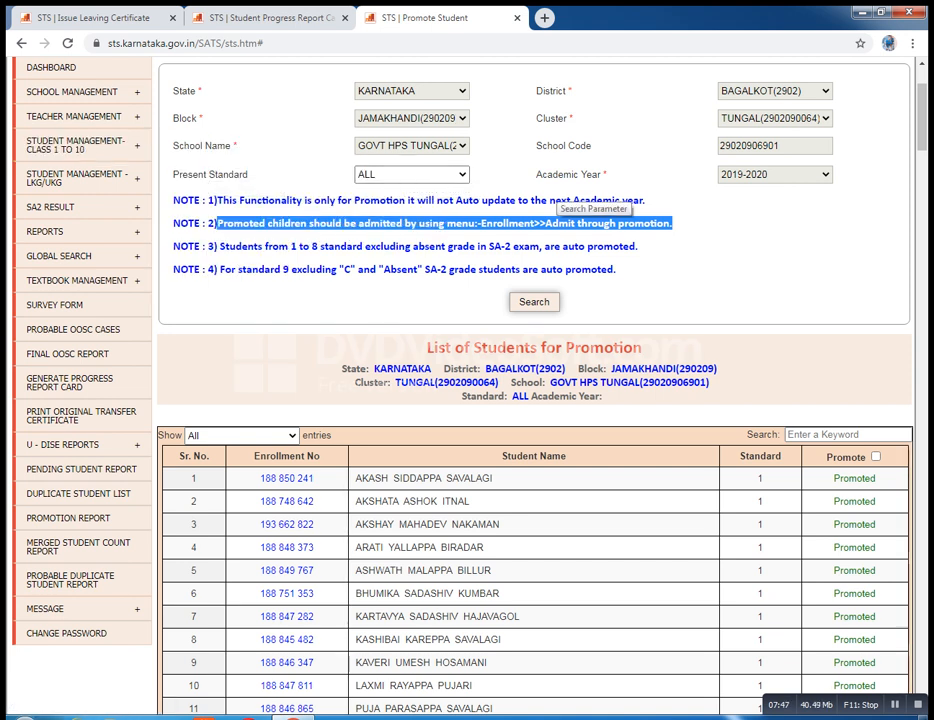
Step: Review the promotion search form and look through each student's promotion status in the List of Students for Promotion
scroll(510, 190, "up", 2)
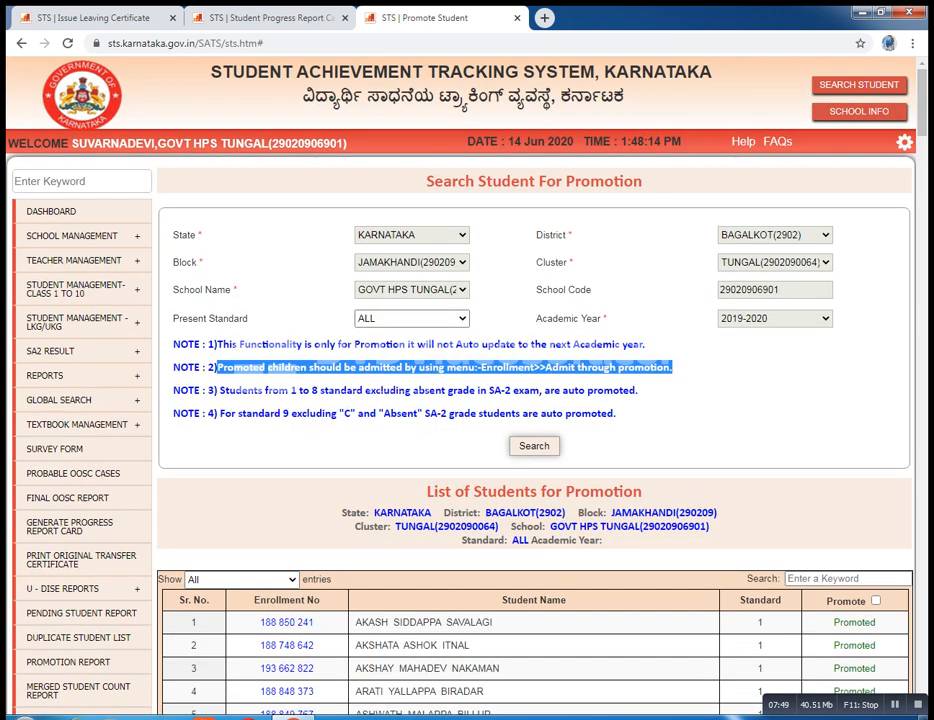
scroll(534, 400, "down", 2)
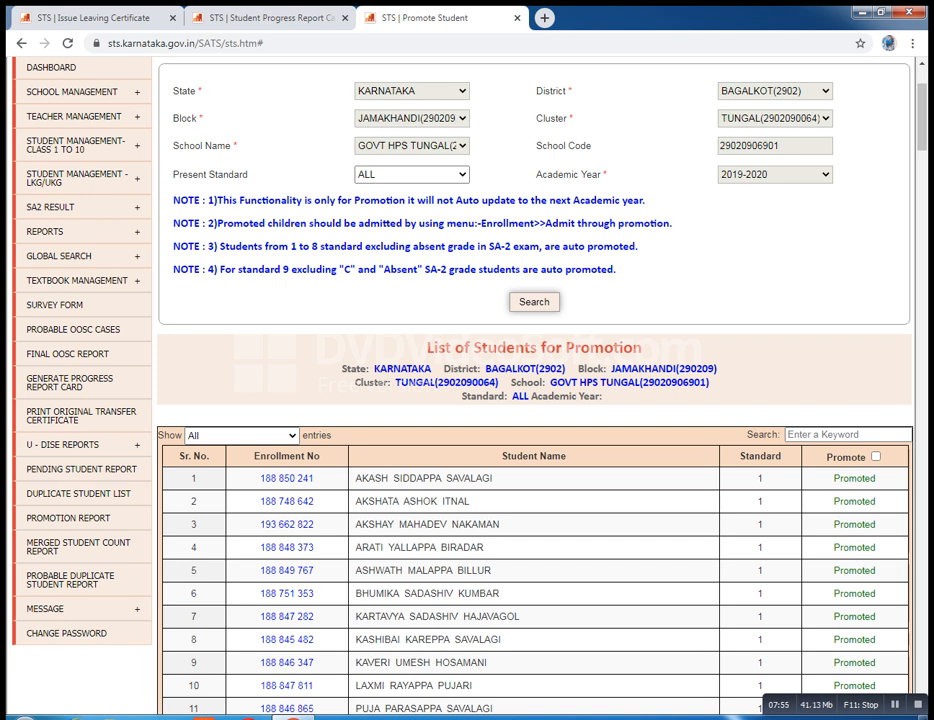
scroll(534, 400, "down", 4)
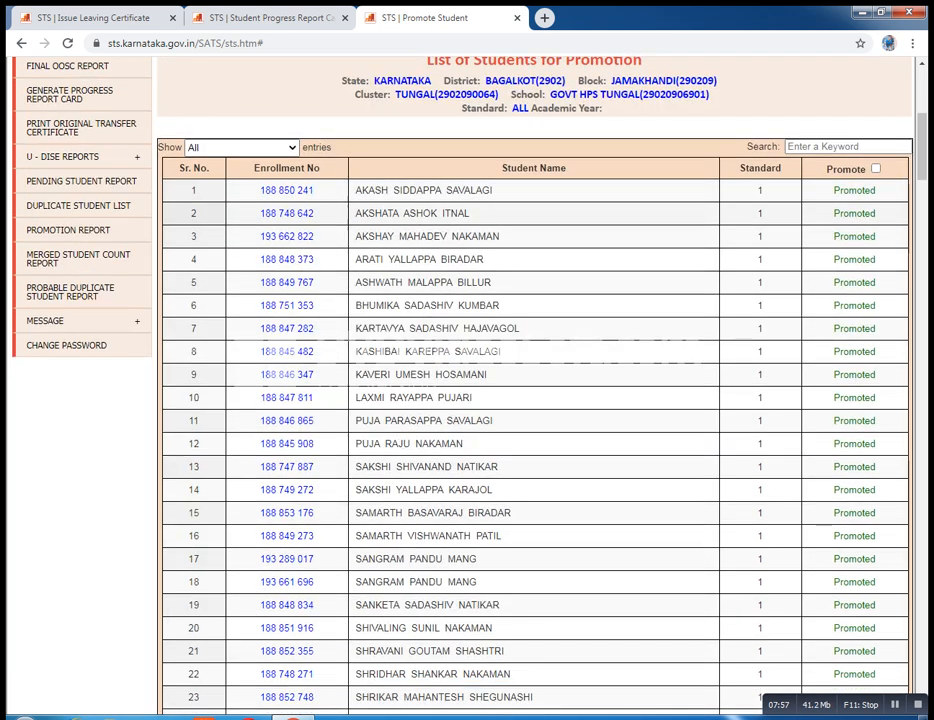